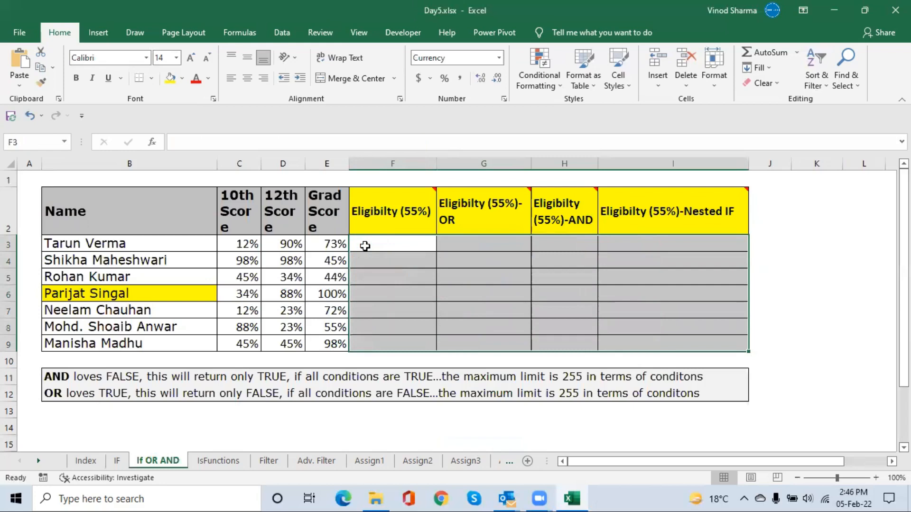
pyautogui.click(378, 249)
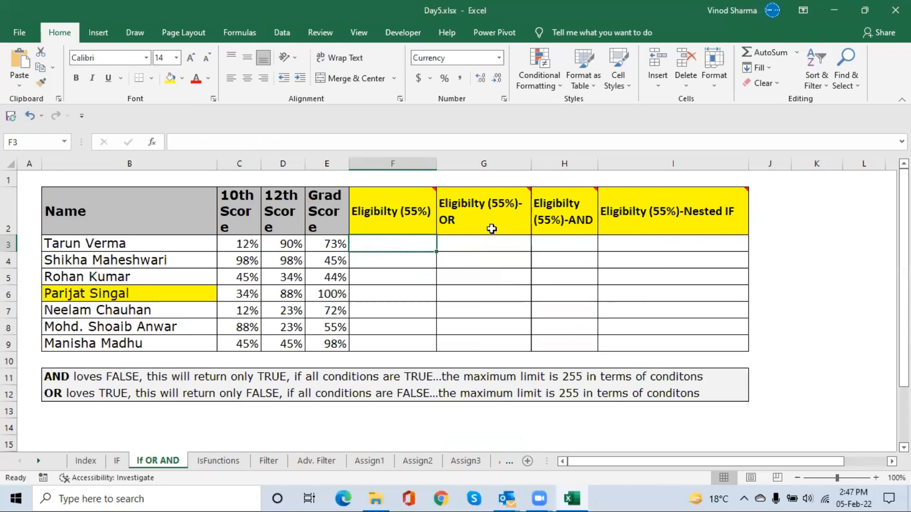
pyautogui.click(467, 225)
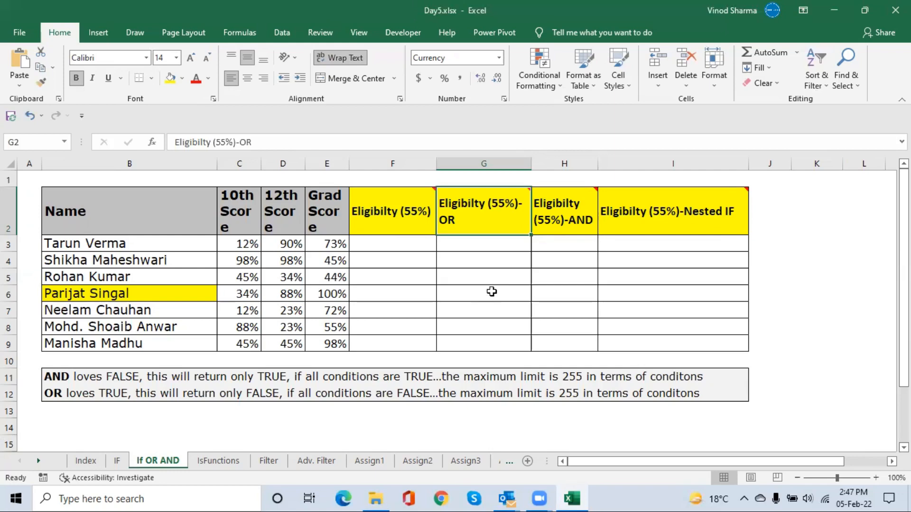
pyautogui.click(575, 215)
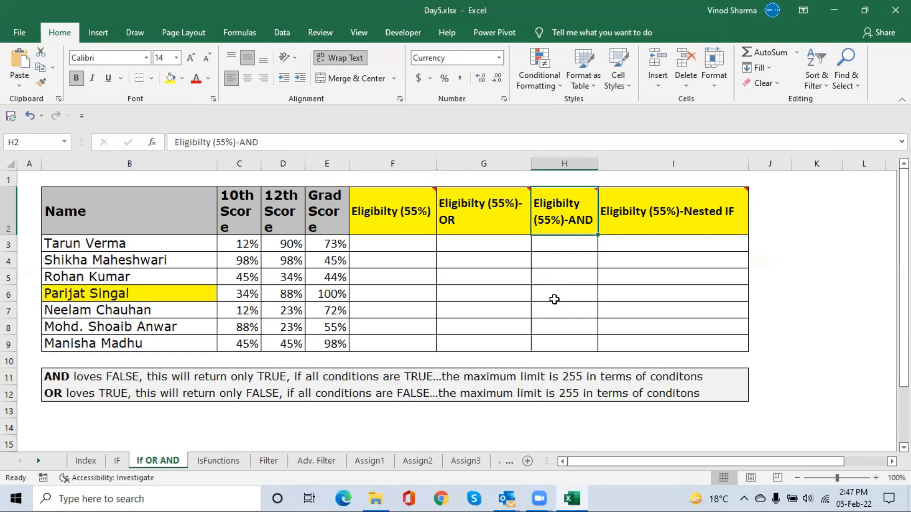
pyautogui.click(393, 247)
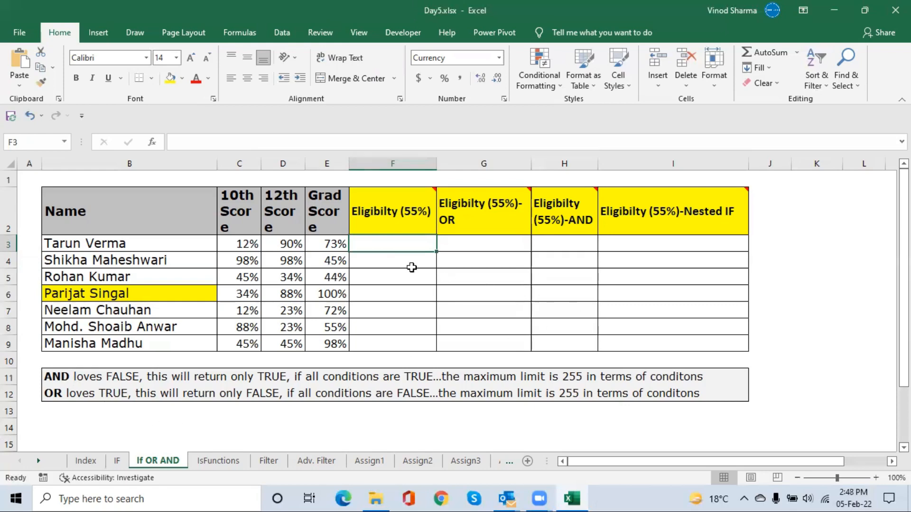
pyautogui.click(384, 271)
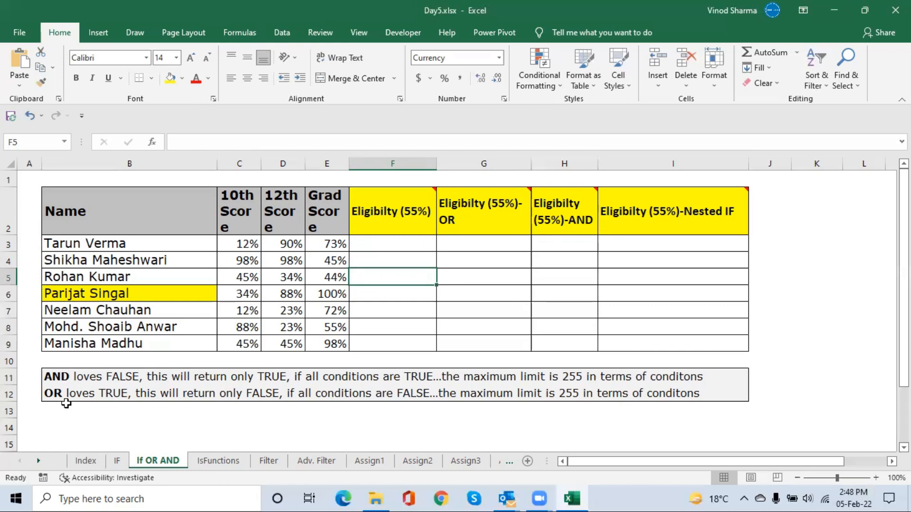
pyautogui.click(528, 308)
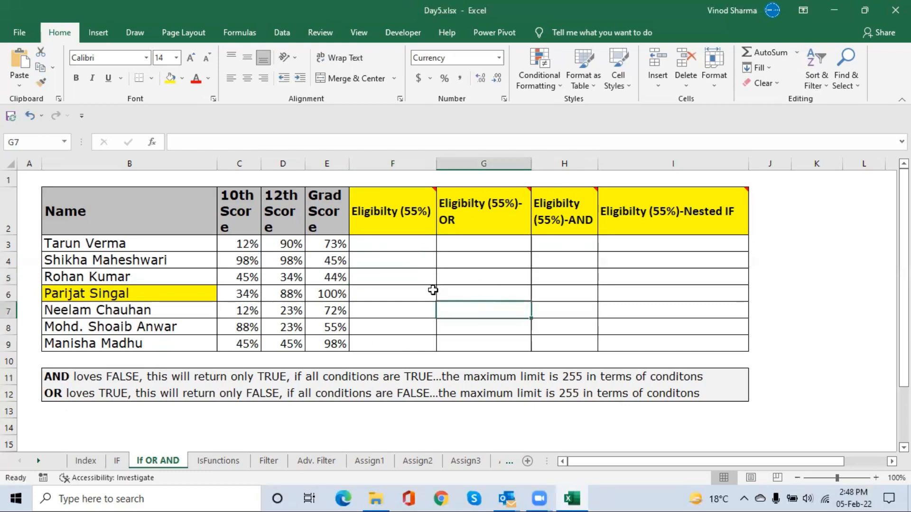
pyautogui.click(398, 259)
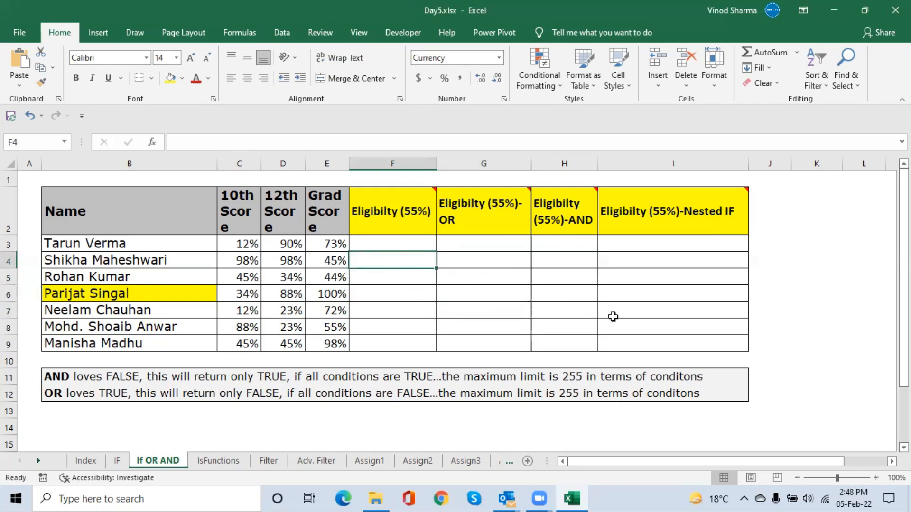
# Write an OR formula in cell G4 testing the conditions 12>13, 23>45, 34=45 and 0=0
pyautogui.click(458, 259)
pyautogui.write('=or')
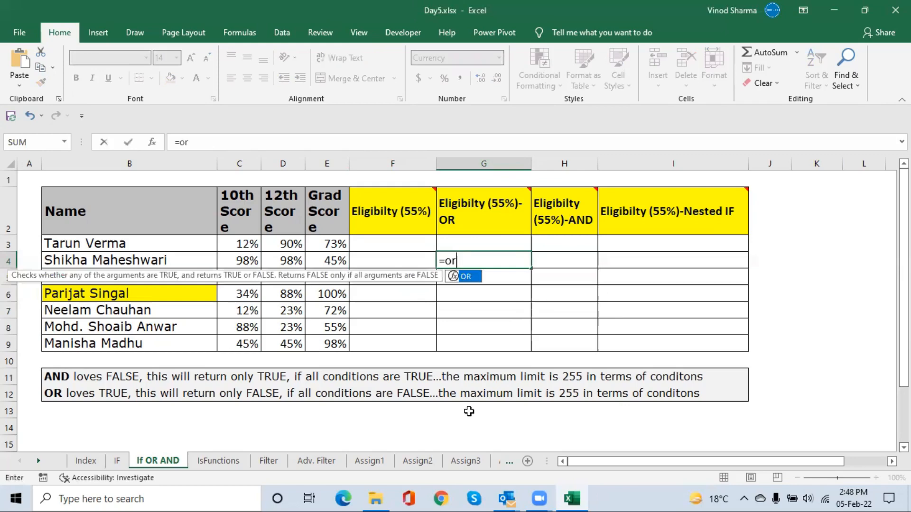
pyautogui.press('Tab')
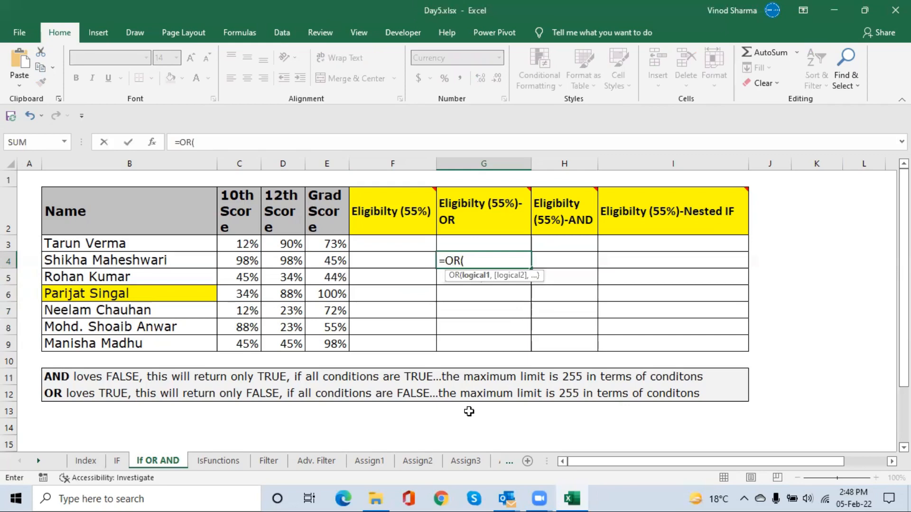
pyautogui.write('12>13,')
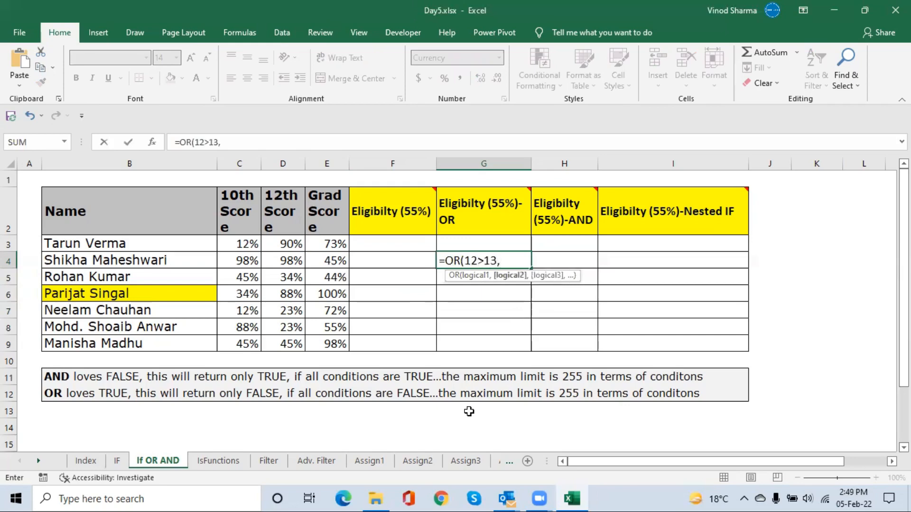
pyautogui.write('23>45,34')
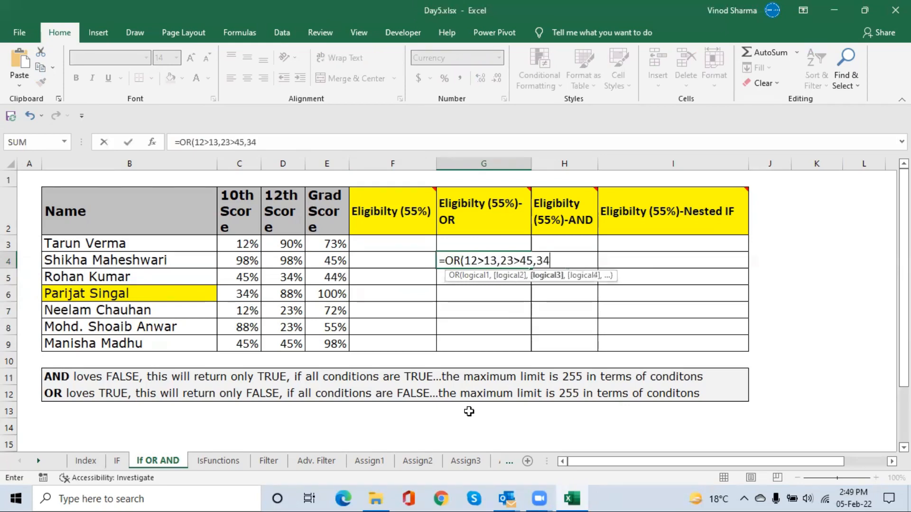
pyautogui.write('=45,')
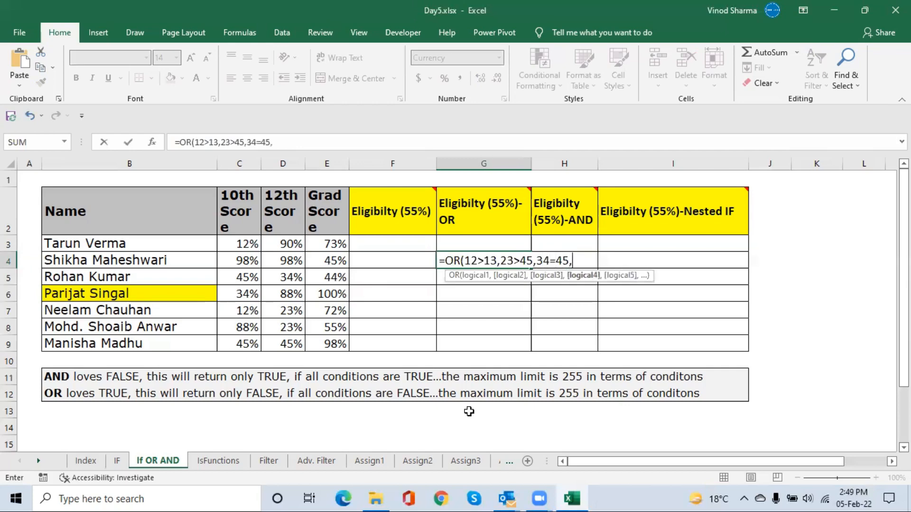
pyautogui.write('0=0)')
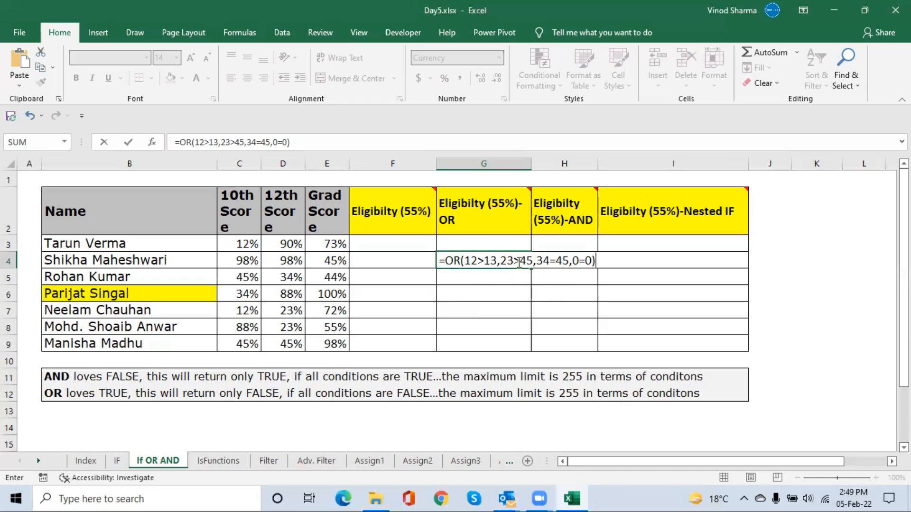
# Add 56>89 as a fifth condition to the OR formula in G4 and commit it
pyautogui.click(590, 261)
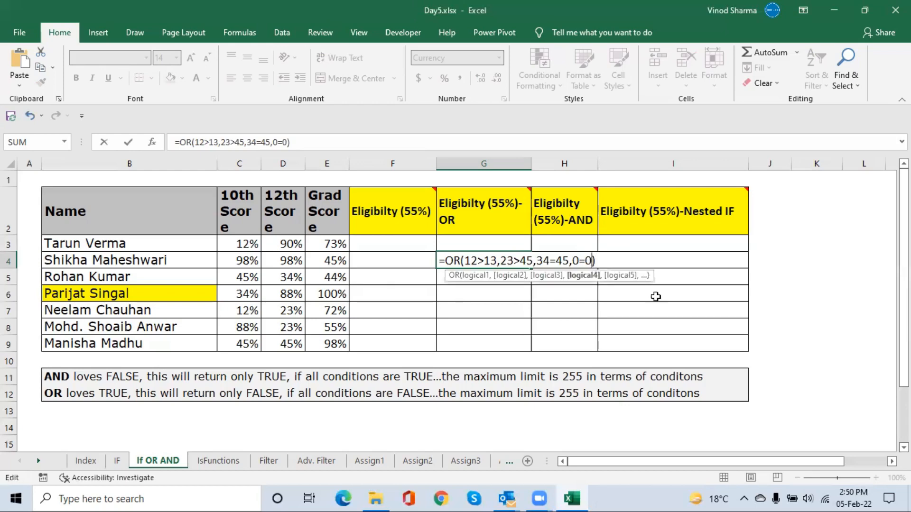
pyautogui.write(',')
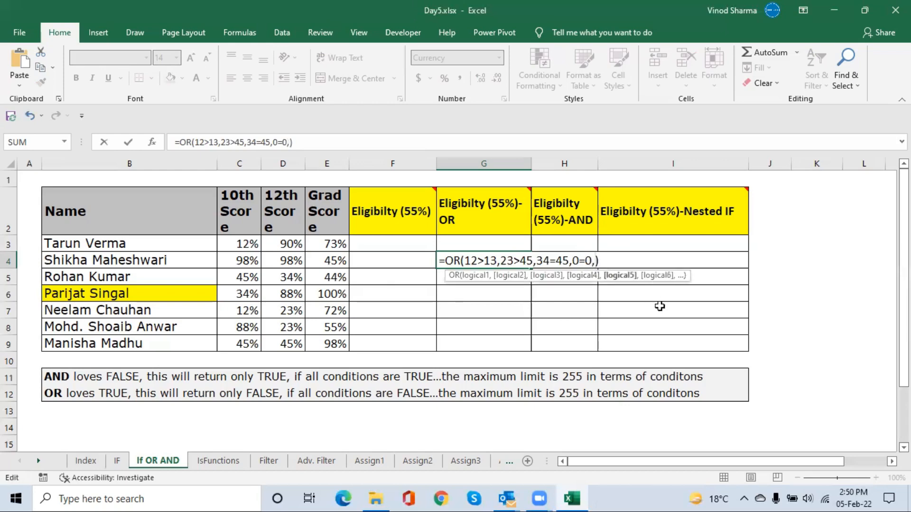
pyautogui.write('56>')
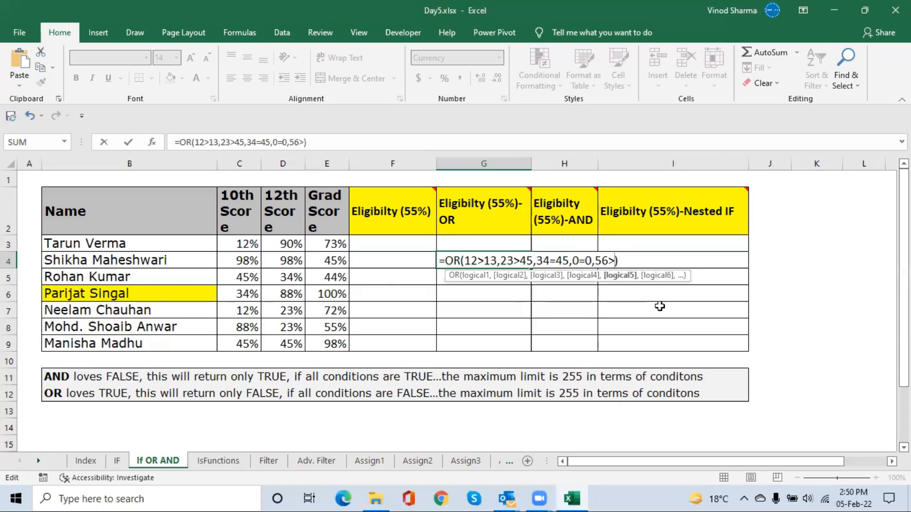
pyautogui.write('45')
pyautogui.press('BackSpace')
pyautogui.press('BackSpace')
pyautogui.write('89')
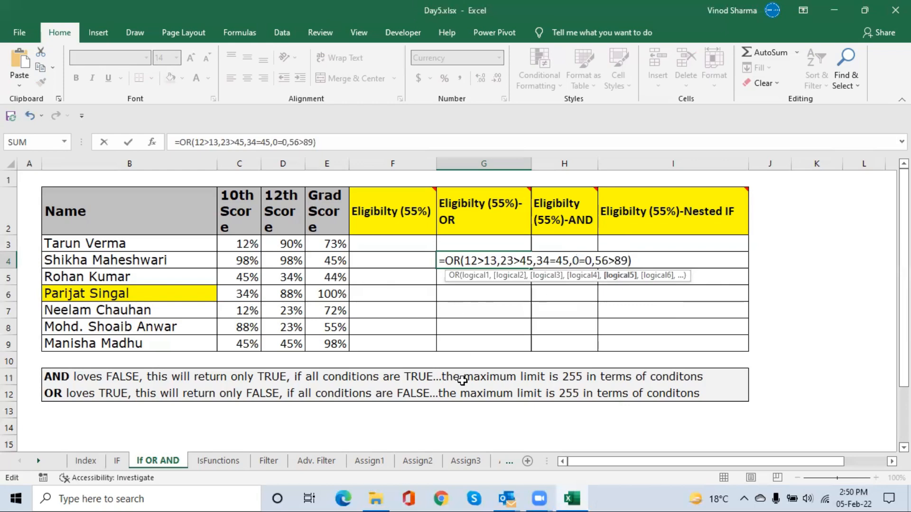
pyautogui.press('Return')
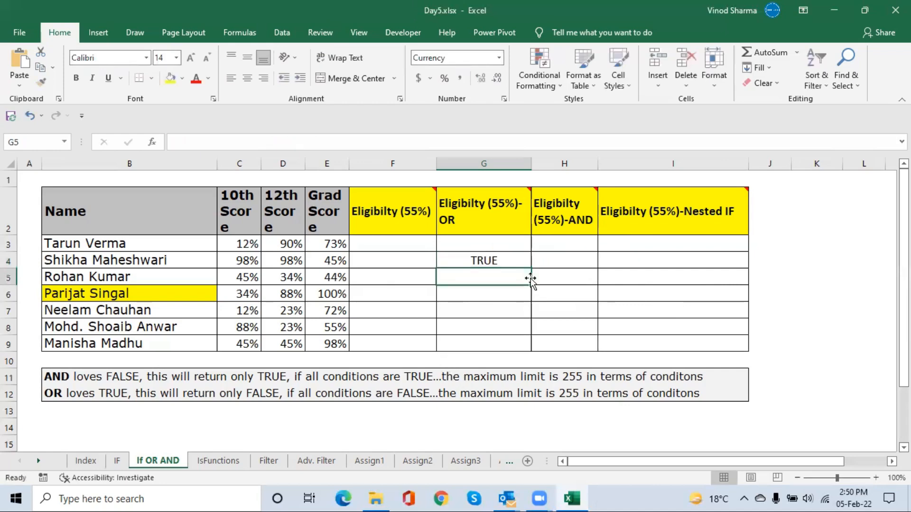
# Replace the OR function in G4's formula with AND, keeping the same five conditions
pyautogui.click(481, 264)
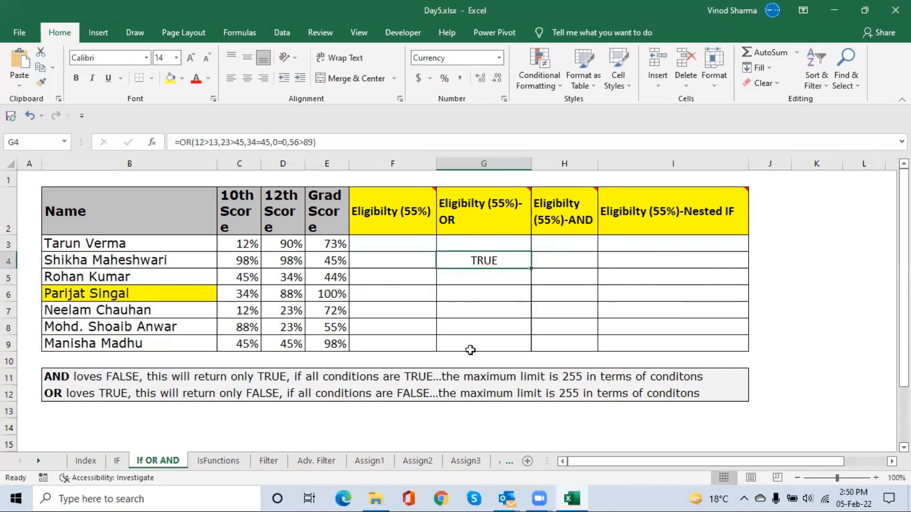
pyautogui.press('F2')
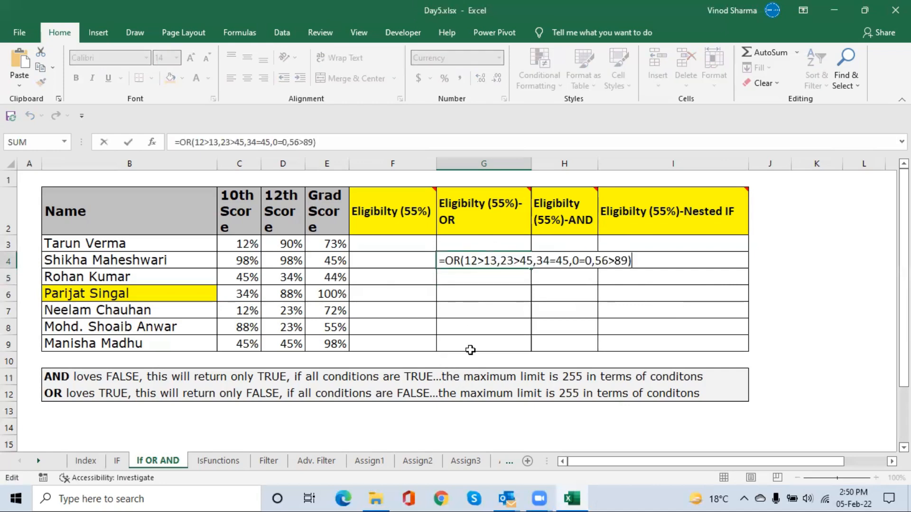
pyautogui.click(459, 264)
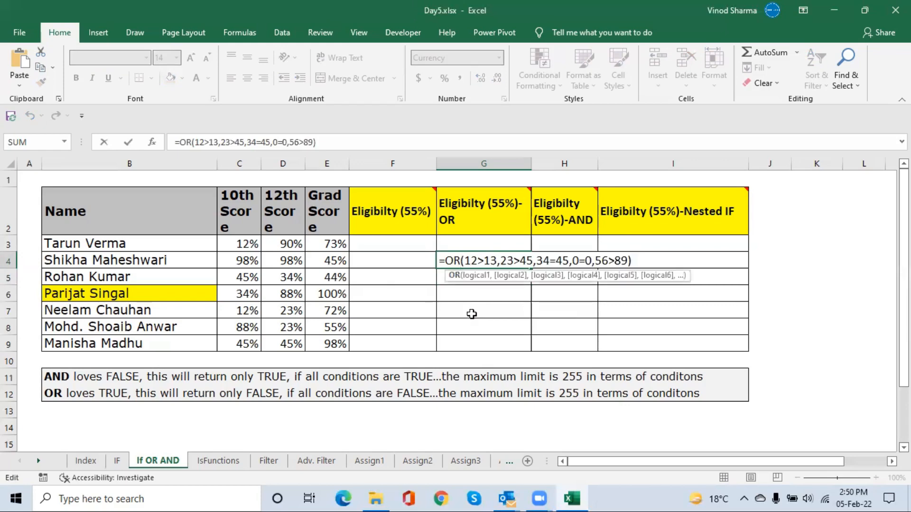
pyautogui.press('BackSpace')
pyautogui.press('BackSpace')
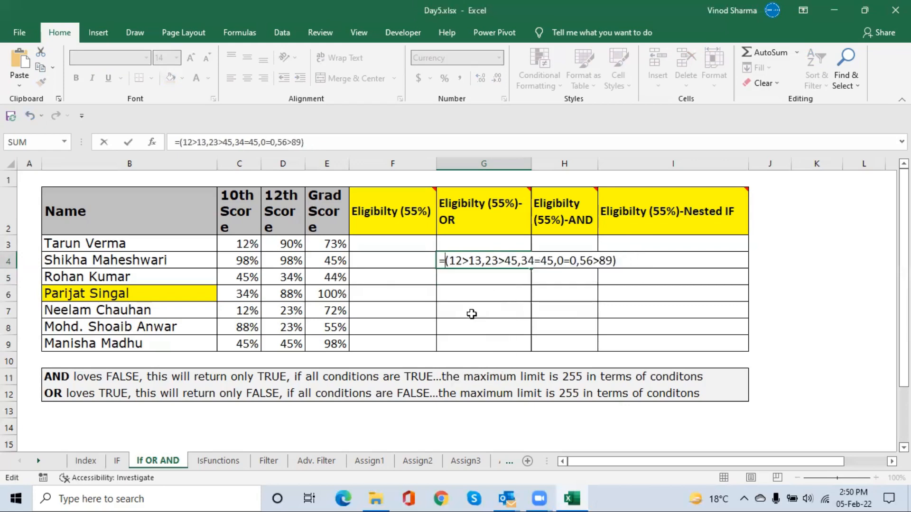
pyautogui.write('aand')
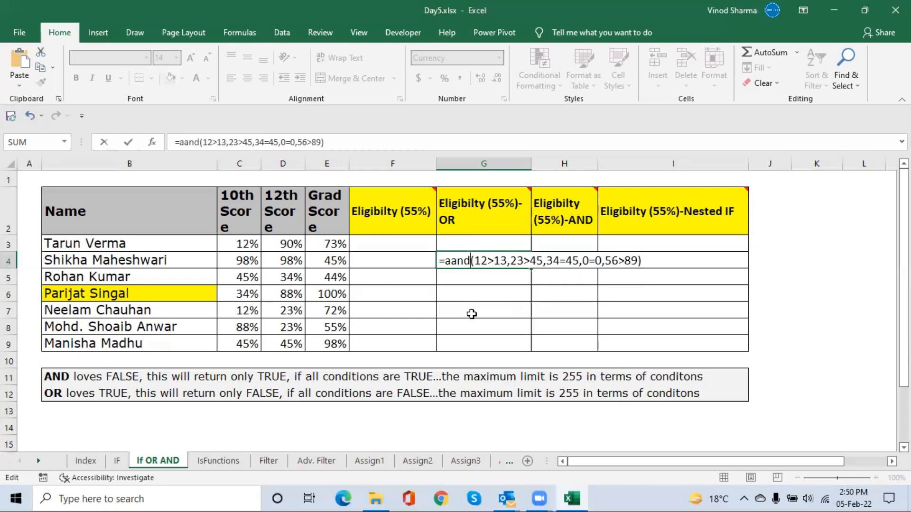
pyautogui.press('BackSpace')
pyautogui.press('BackSpace')
pyautogui.press('BackSpace')
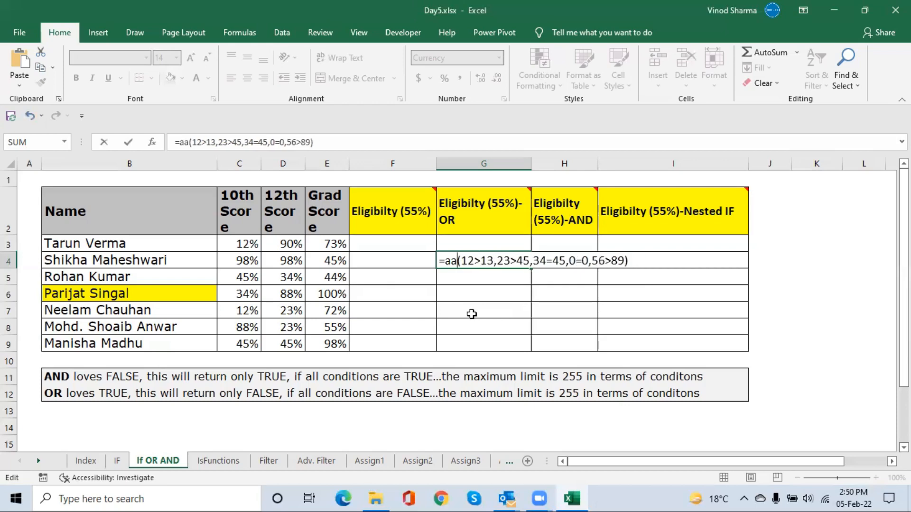
pyautogui.write('nd')
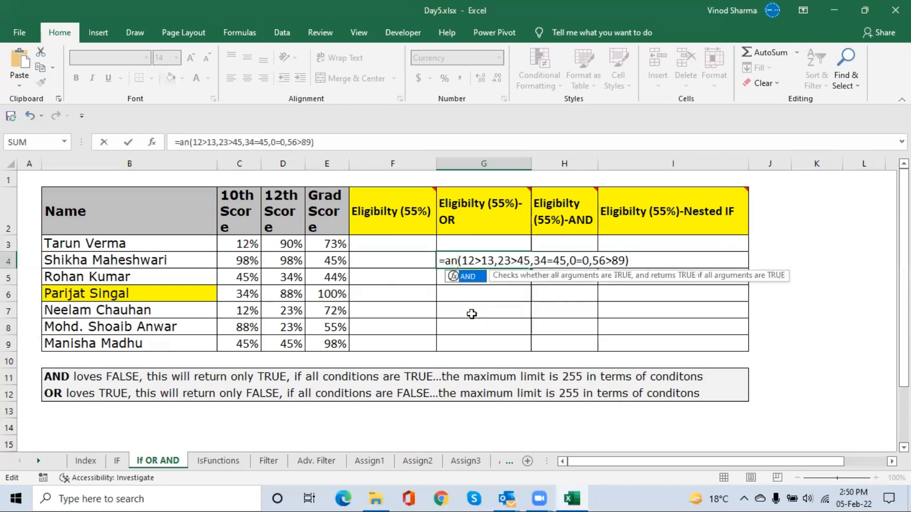
pyautogui.press('Tab')
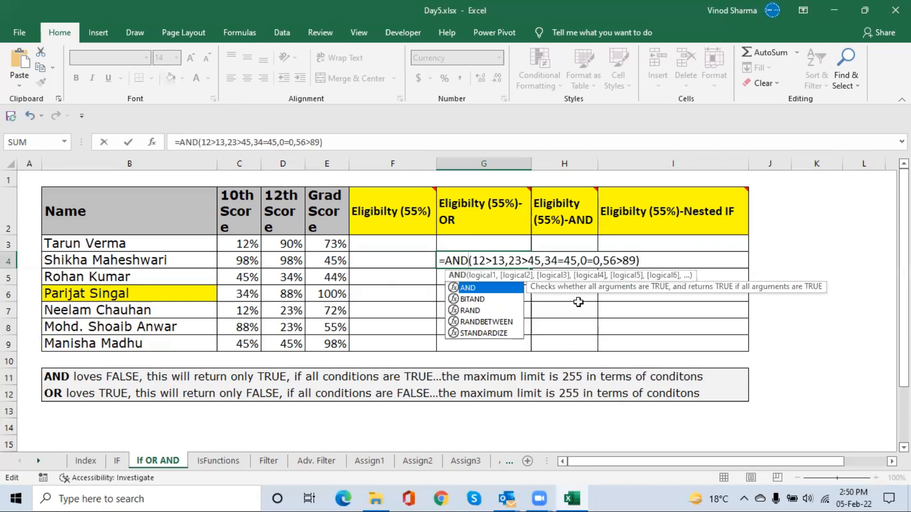
pyautogui.click(477, 259)
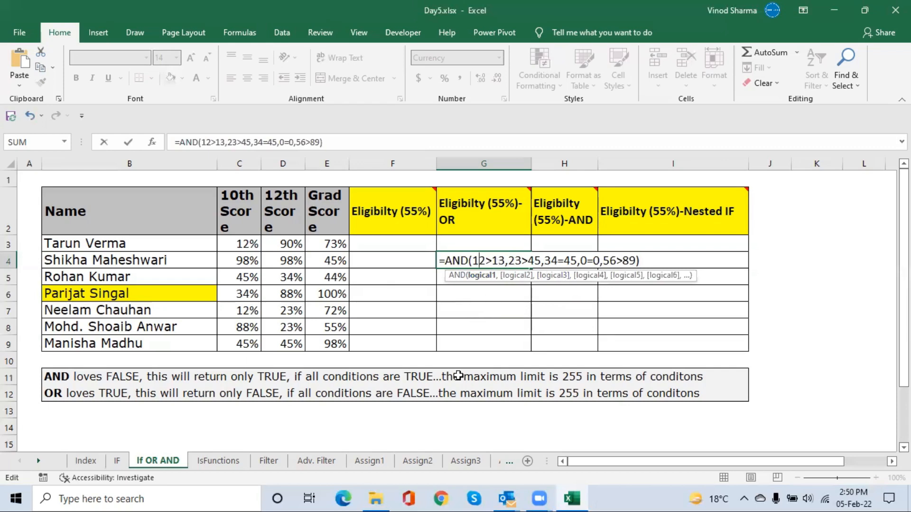
pyautogui.press('Return')
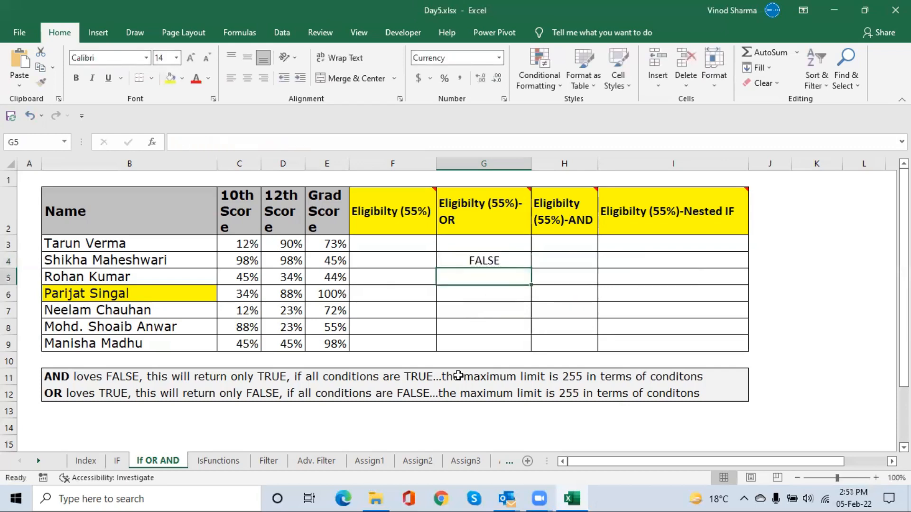
# Review the AND formula in G4, then clear the cell's contents
pyautogui.press('Up')
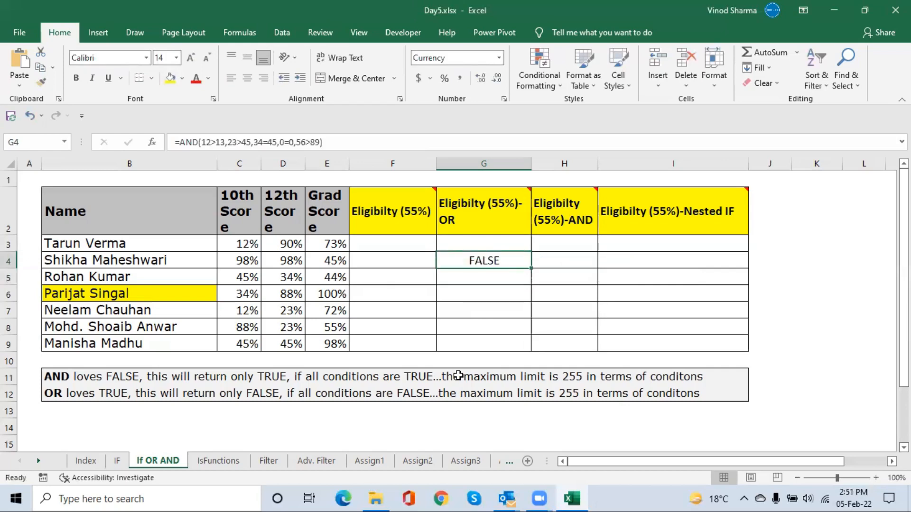
pyautogui.press('F2')
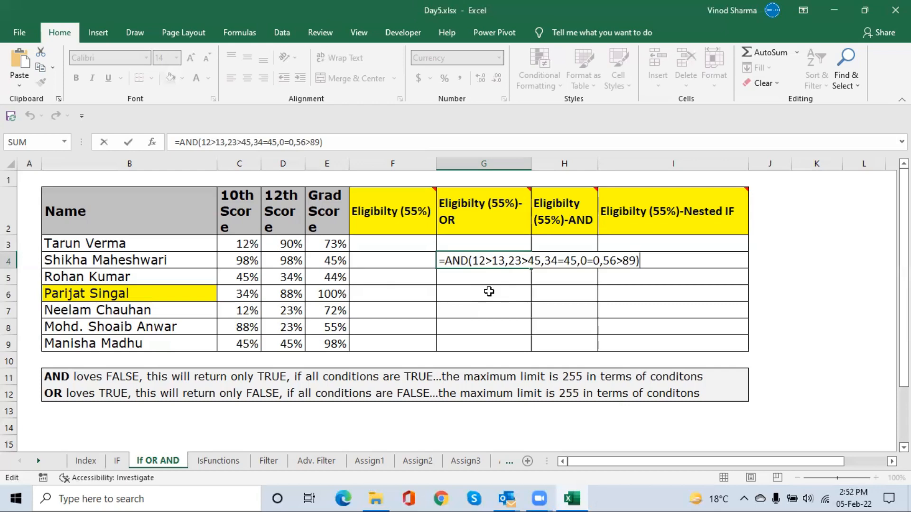
pyautogui.hotkey('ctrl', 'Return')
pyautogui.press('Delete')
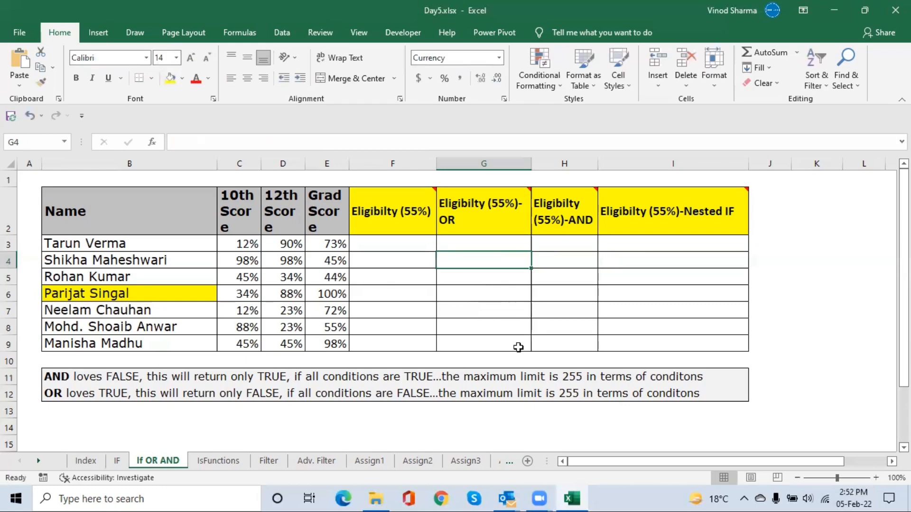
# Begin an IF formula in cell F3 that tests D3>=55% and returns "Eligible" when true
pyautogui.click(396, 243)
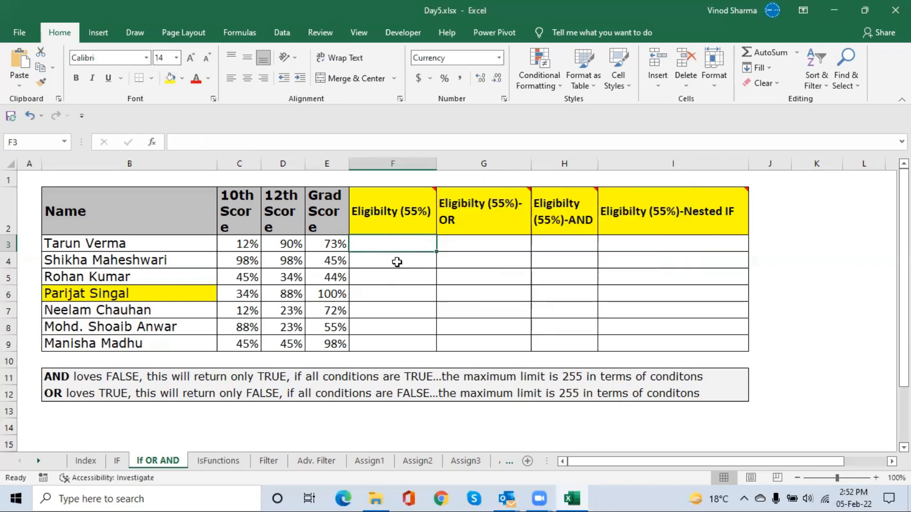
pyautogui.moveTo(408, 217)
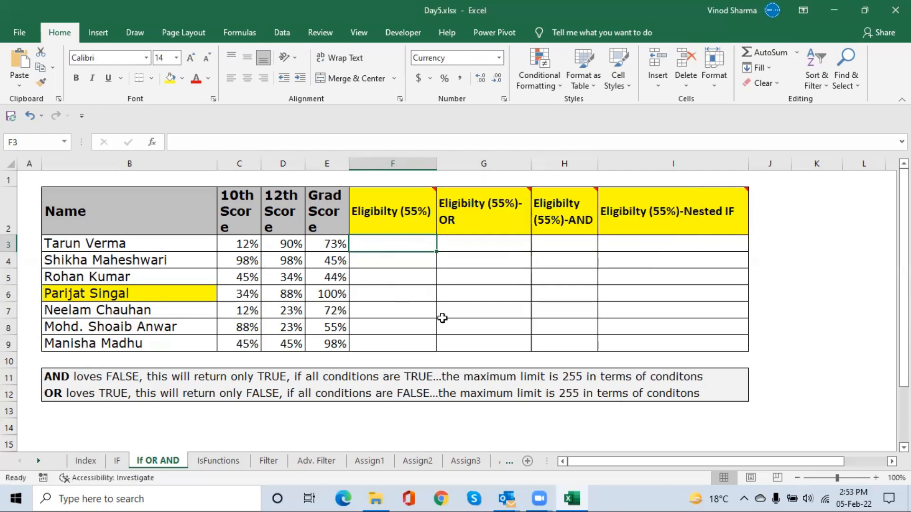
pyautogui.write('=')
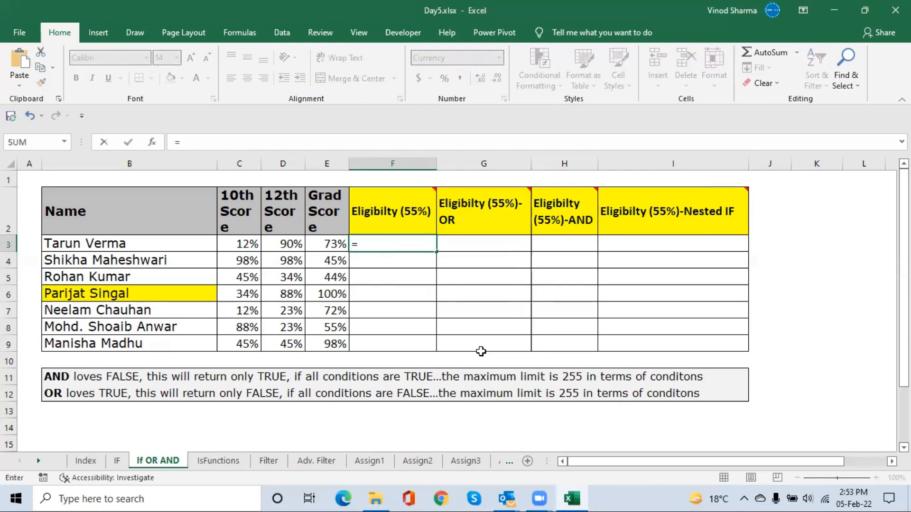
pyautogui.write('if')
pyautogui.press('Tab')
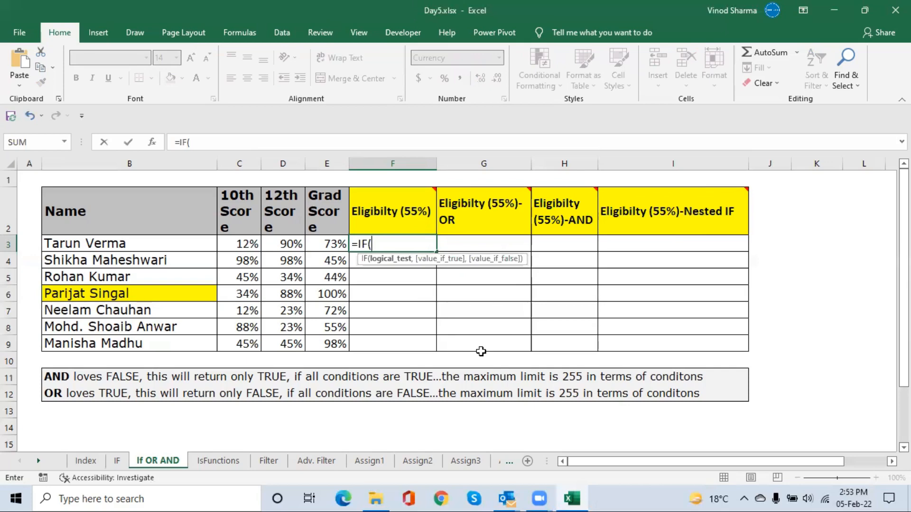
pyautogui.press('Left')
pyautogui.press('Left')
pyautogui.press('Left')
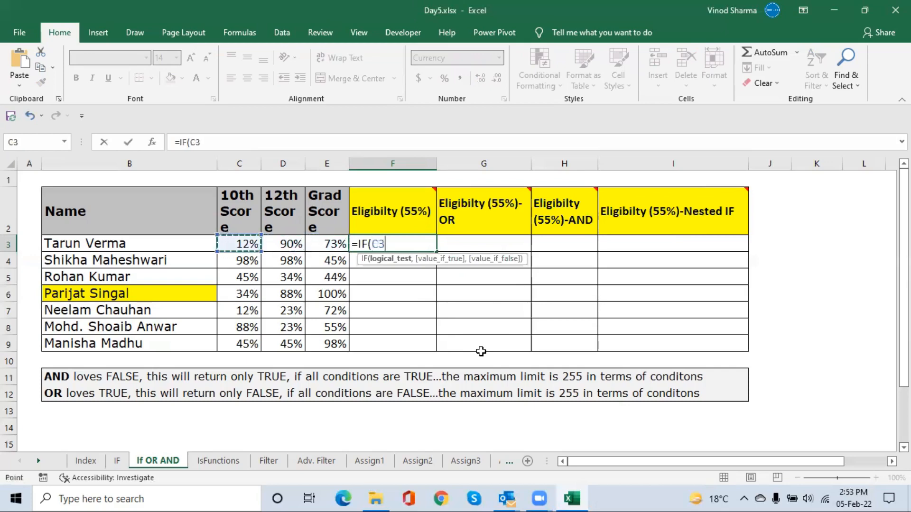
pyautogui.press('Right')
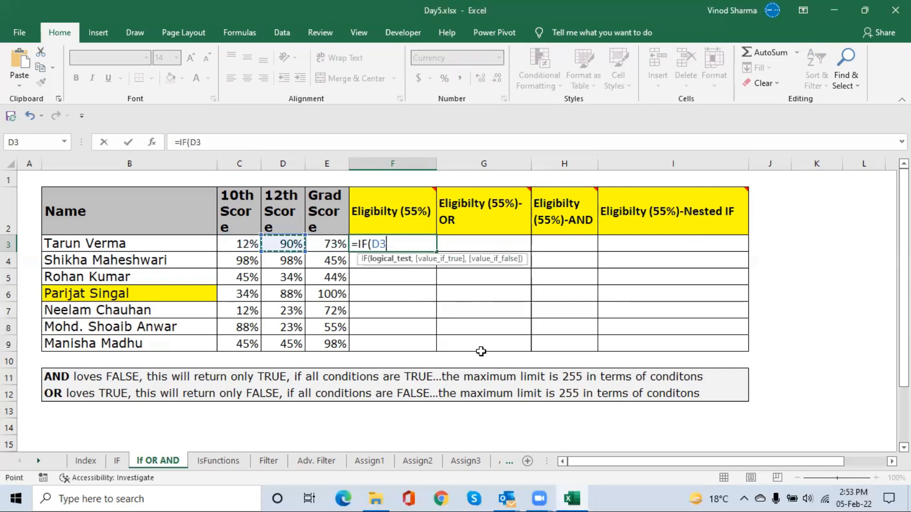
pyautogui.write('>=55')
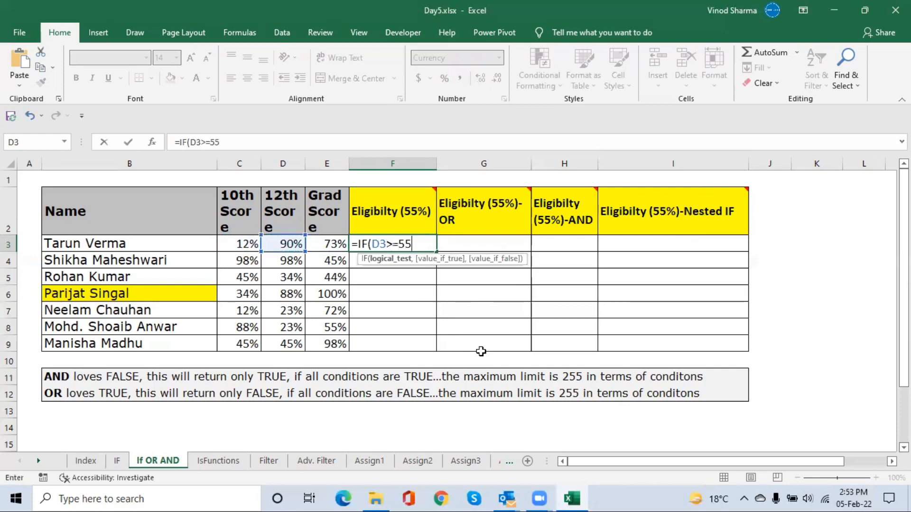
pyautogui.write('%,')
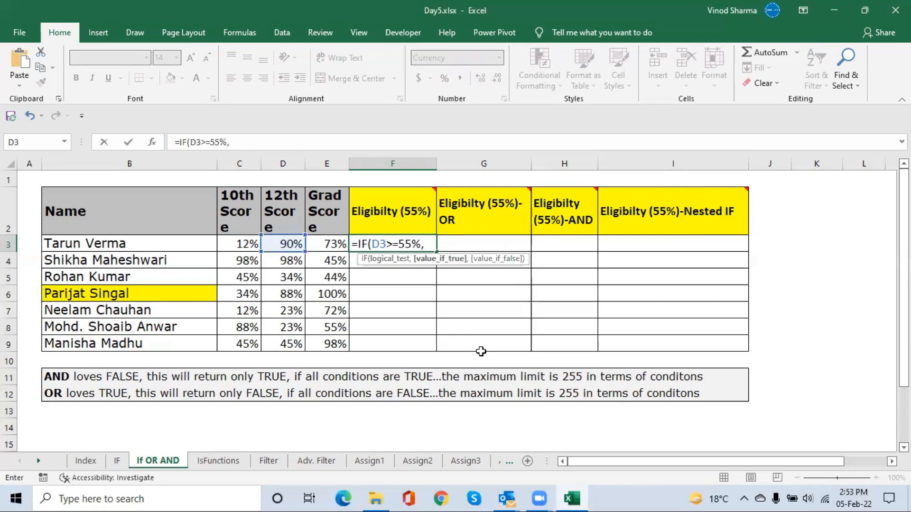
pyautogui.write('"Eligible')
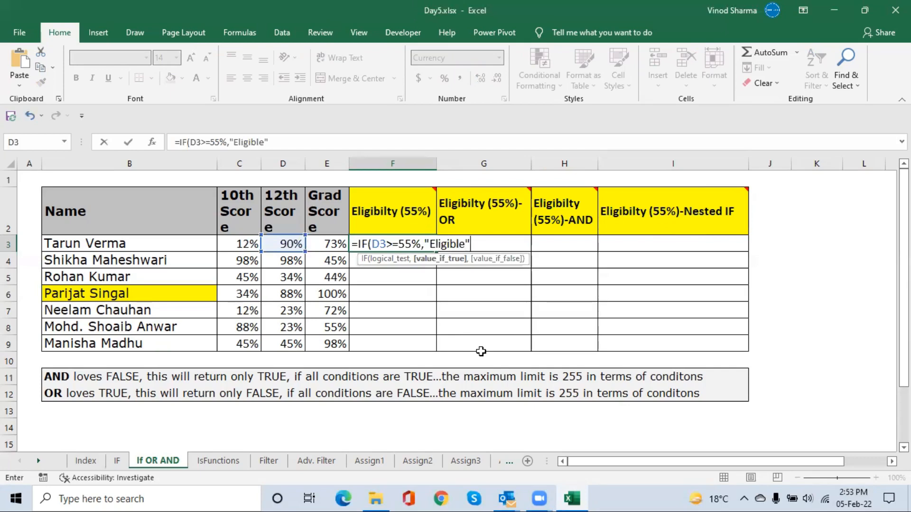
pyautogui.write(',')
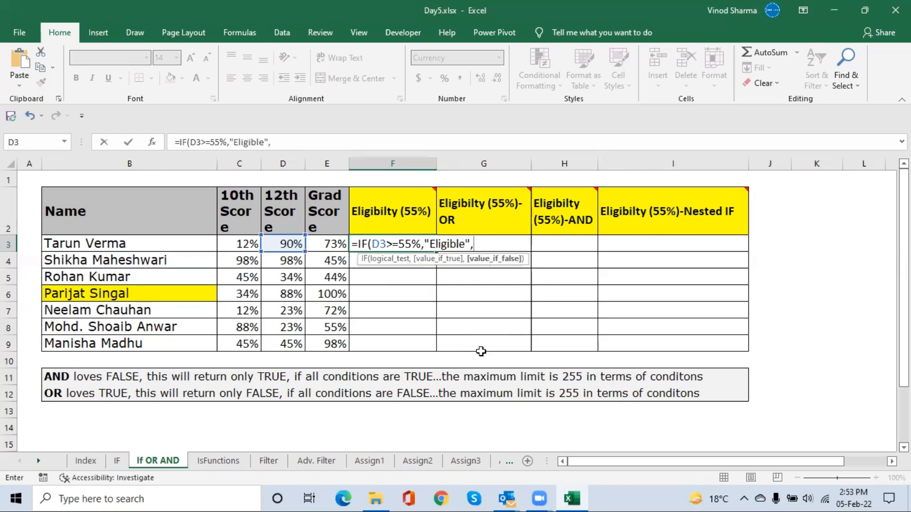
# Nest a second IF testing E3>=55% as F3's false result, accepting the corrected formula with an empty text as its true value
pyautogui.write('IF(')
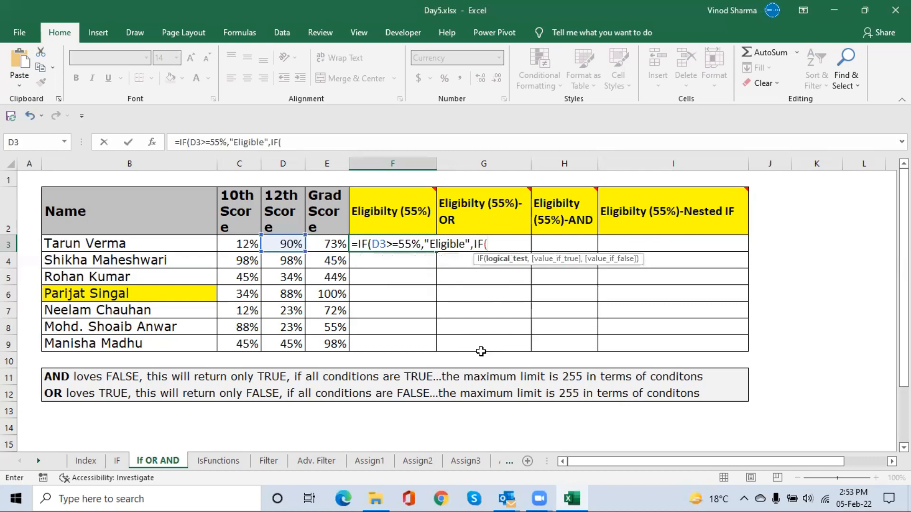
pyautogui.press('Left')
pyautogui.press('Left')
pyautogui.press('Right')
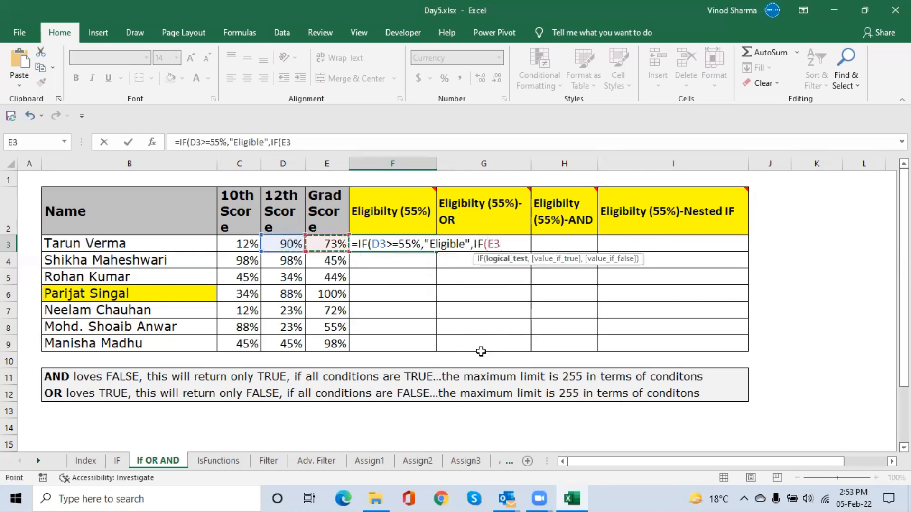
pyautogui.write('>=55%,')
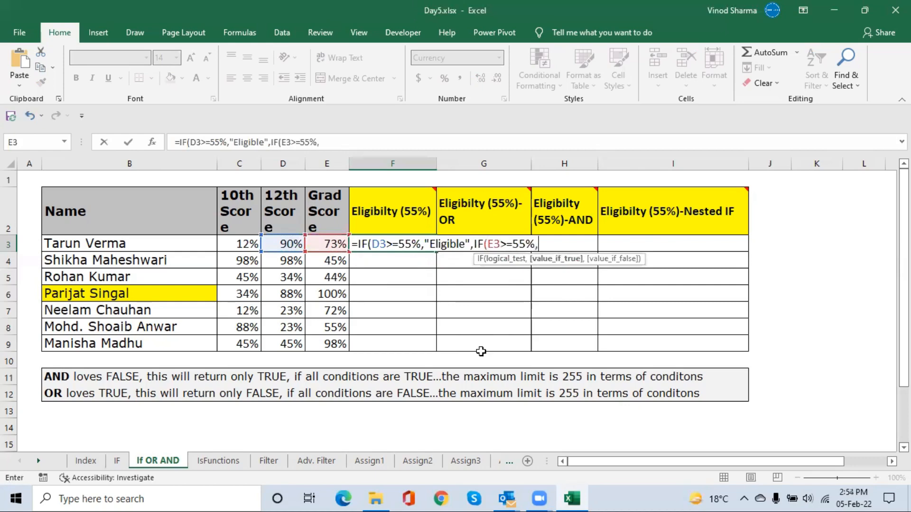
pyautogui.write('"')
pyautogui.press('Return')
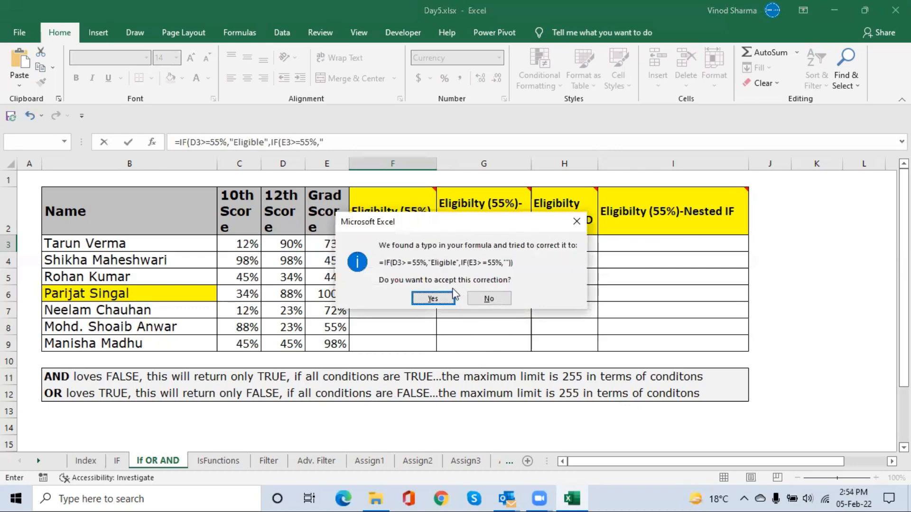
pyautogui.click(434, 298)
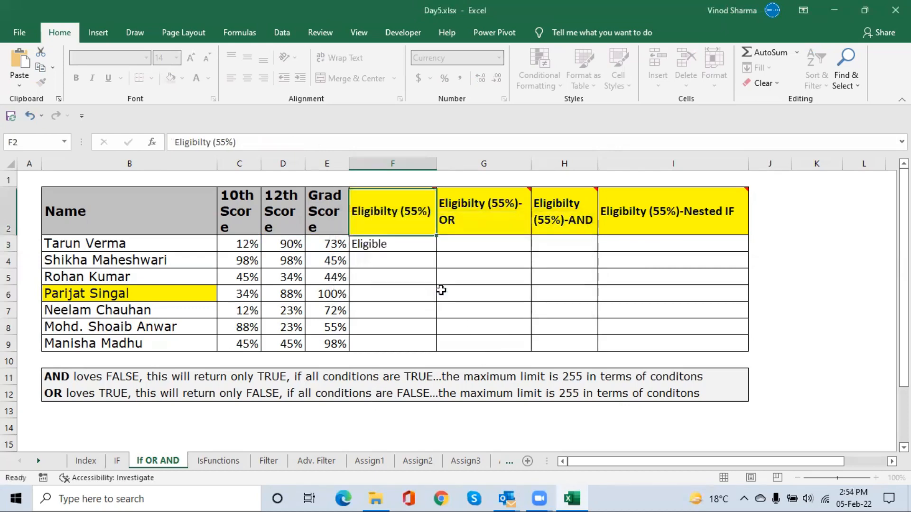
# Fill in "Eligible" as the true value of the nested IF in F3
pyautogui.doubleClick(407, 244)
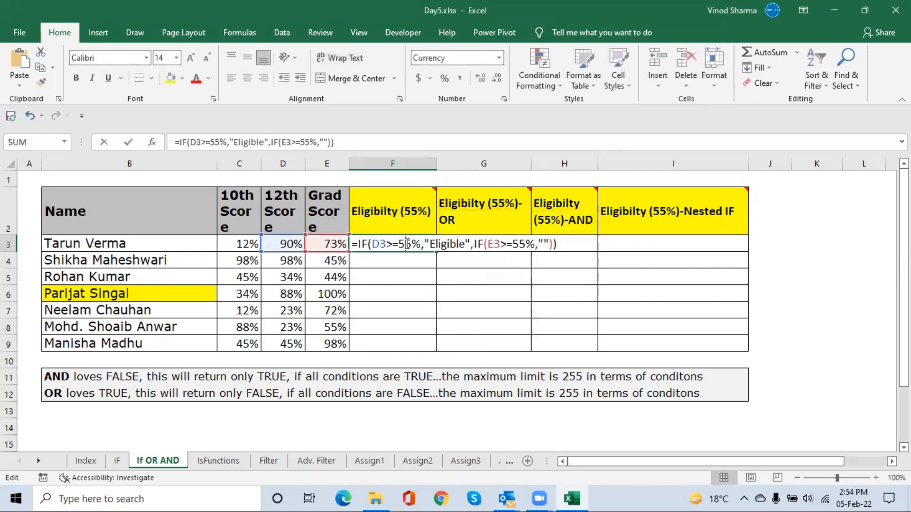
pyautogui.click(542, 243)
pyautogui.write('Eligibl')
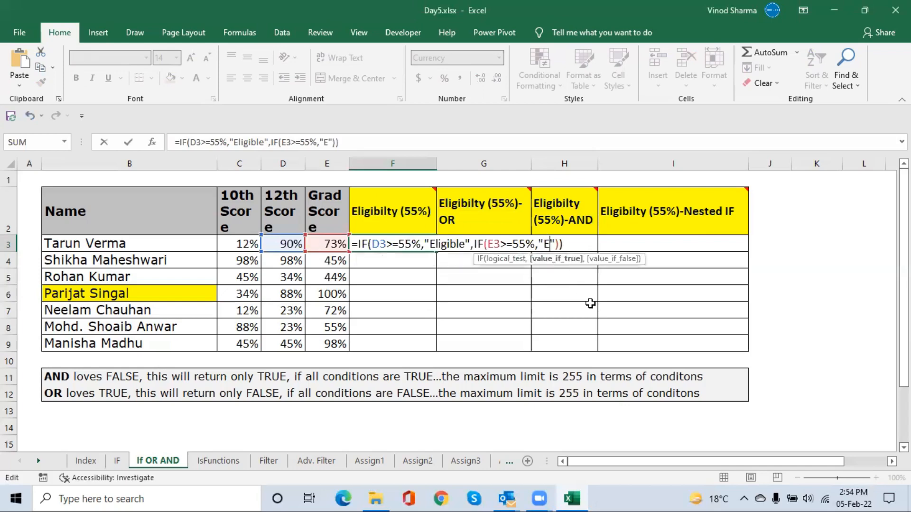
pyautogui.write('e')
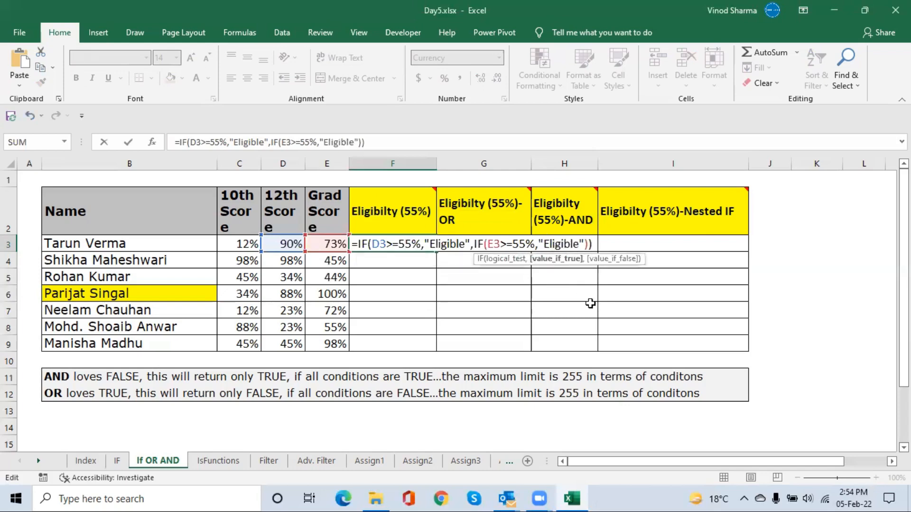
# Add "Not Eligible" as the nested IF's false value in F3 and commit the formula
pyautogui.press('Right')
pyautogui.press('Right')
pyautogui.press('Left')
pyautogui.write(',"')
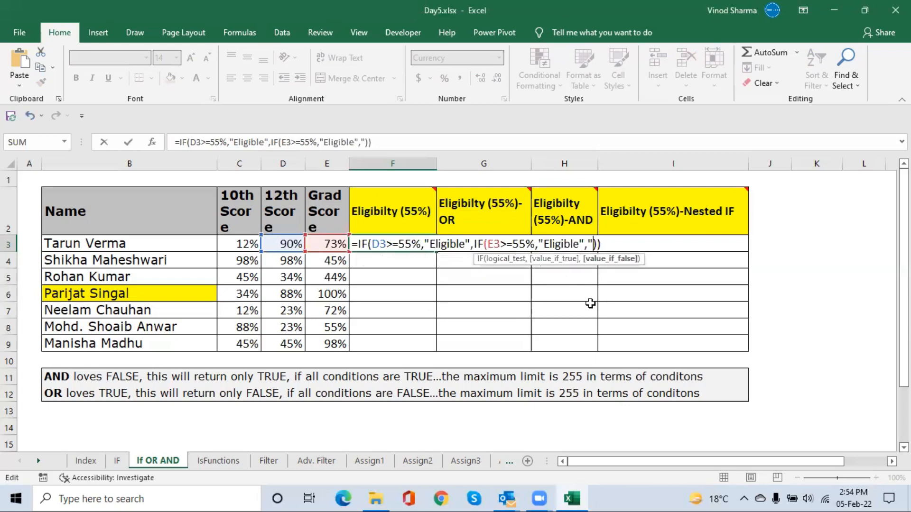
pyautogui.write('Not El')
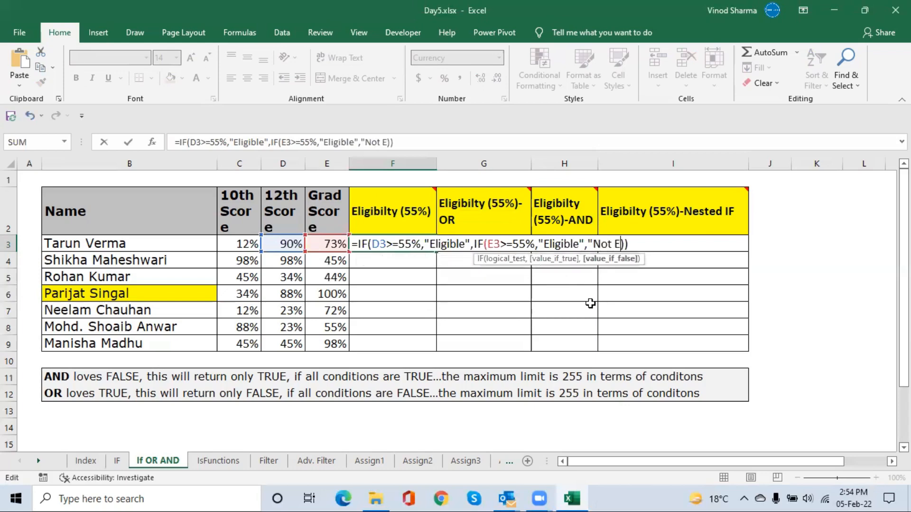
pyautogui.write('igible"')
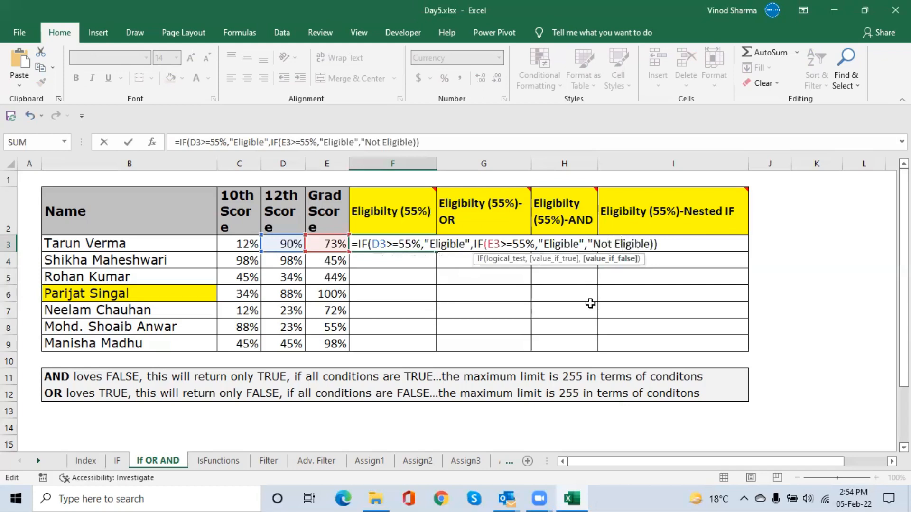
pyautogui.write('"')
pyautogui.press('Return')
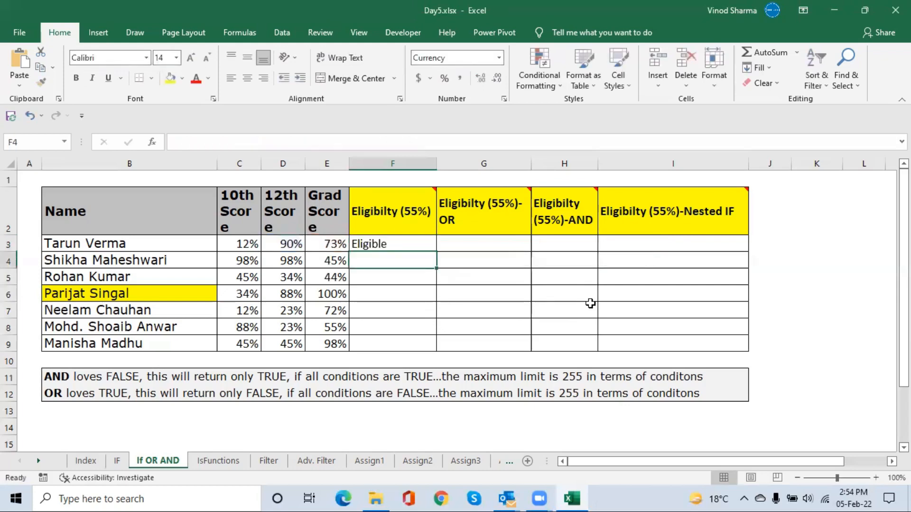
# Insert a space before the equals sign in F3's formula to store it as plain text
pyautogui.press('Up')
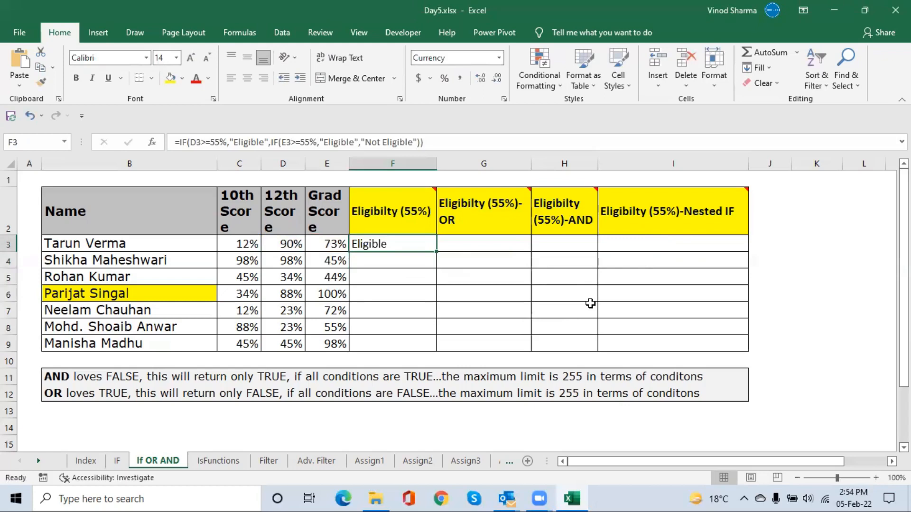
pyautogui.press('F2')
pyautogui.press('Left')
pyautogui.press('Left')
pyautogui.press('Left')
pyautogui.press('Left')
pyautogui.press('Left')
pyautogui.press('Left')
pyautogui.press('Left')
pyautogui.press('Left')
pyautogui.press('Left')
pyautogui.press('Left')
pyautogui.press('Left')
pyautogui.press('Left')
pyautogui.press('Left')
pyautogui.press('Left')
pyautogui.press('Left')
pyautogui.press('Left')
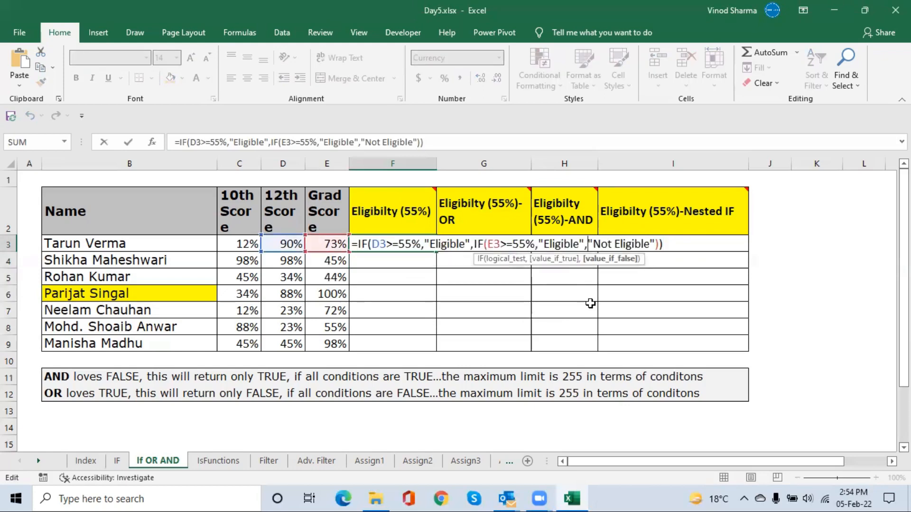
pyautogui.press('Left')
pyautogui.press('Left')
pyautogui.press('Left')
pyautogui.press('Left')
pyautogui.press('Left')
pyautogui.press('Left')
pyautogui.press('Left')
pyautogui.press('Left')
pyautogui.press('Left')
pyautogui.press('Left')
pyautogui.press('Left')
pyautogui.press('Left')
pyautogui.press('Left')
pyautogui.press('Left')
pyautogui.press('Left')
pyautogui.press('Left')
pyautogui.press('Left')
pyautogui.press('Left')
pyautogui.press('Left')
pyautogui.press('Left')
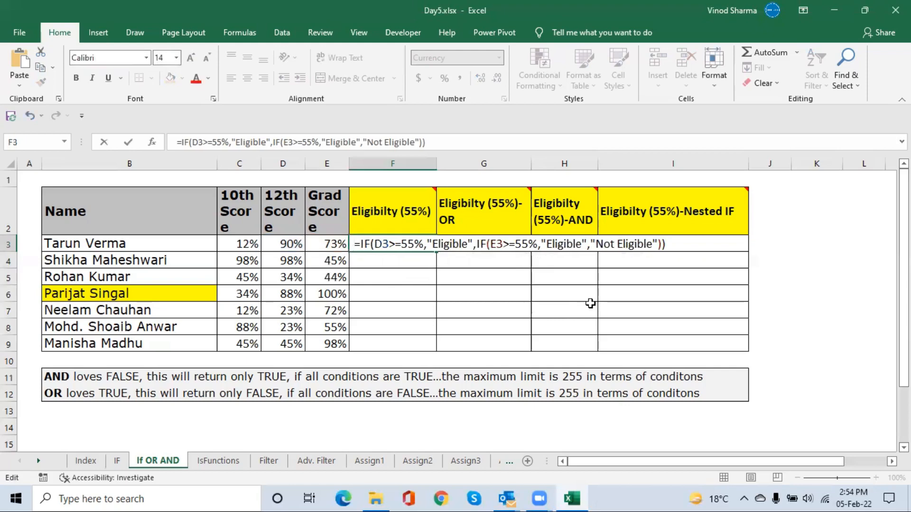
pyautogui.press('Return')
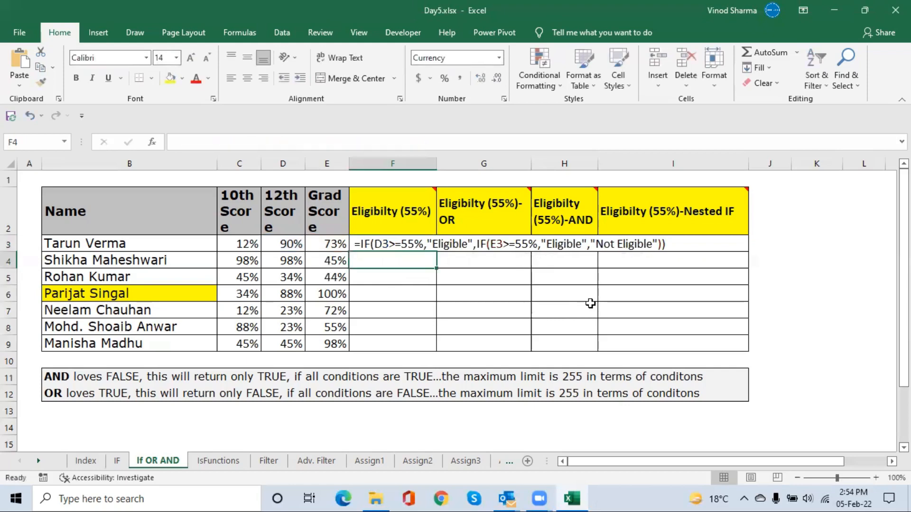
# Remove the leading space and the equals sign from the formula text in F3
pyautogui.press('Up')
pyautogui.press('F2')
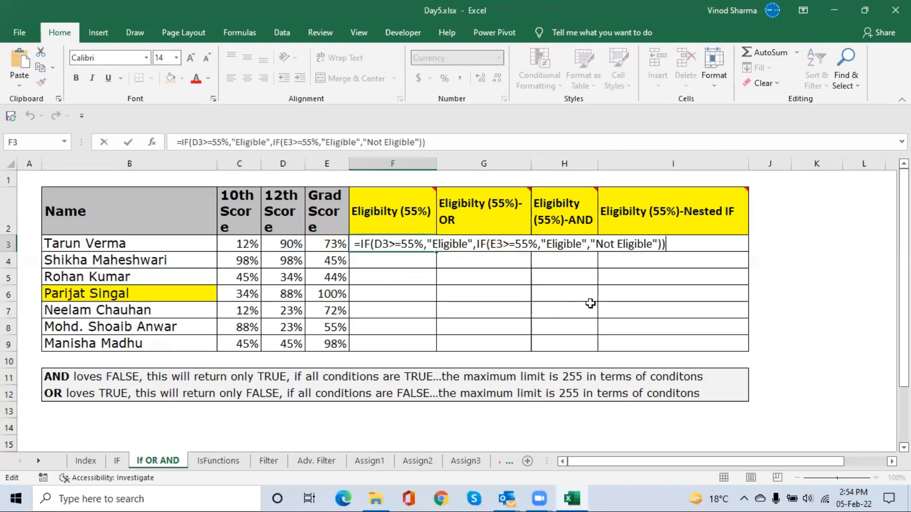
pyautogui.press('Left')
pyautogui.press('Left')
pyautogui.press('Left')
pyautogui.press('Left')
pyautogui.press('Left')
pyautogui.press('Left')
pyautogui.press('Left')
pyautogui.press('Left')
pyautogui.press('Left')
pyautogui.press('Left')
pyautogui.press('Left')
pyautogui.press('Left')
pyautogui.press('Left')
pyautogui.press('Left')
pyautogui.press('Left')
pyautogui.press('Left')
pyautogui.press('Left')
pyautogui.press('Left')
pyautogui.press('Left')
pyautogui.press('Left')
pyautogui.press('Left')
pyautogui.press('Left')
pyautogui.press('Left')
pyautogui.press('Left')
pyautogui.press('Left')
pyautogui.press('Left')
pyautogui.press('Left')
pyautogui.press('Left')
pyautogui.press('Left')
pyautogui.press('Left')
pyautogui.press('Left')
pyautogui.press('Left')
pyautogui.press('Left')
pyautogui.press('Left')
pyautogui.press('Left')
pyautogui.press('Left')
pyautogui.press('Left')
pyautogui.press('Left')
pyautogui.press('Left')
pyautogui.press('Left')
pyautogui.press('Right')
pyautogui.press('BackSpace')
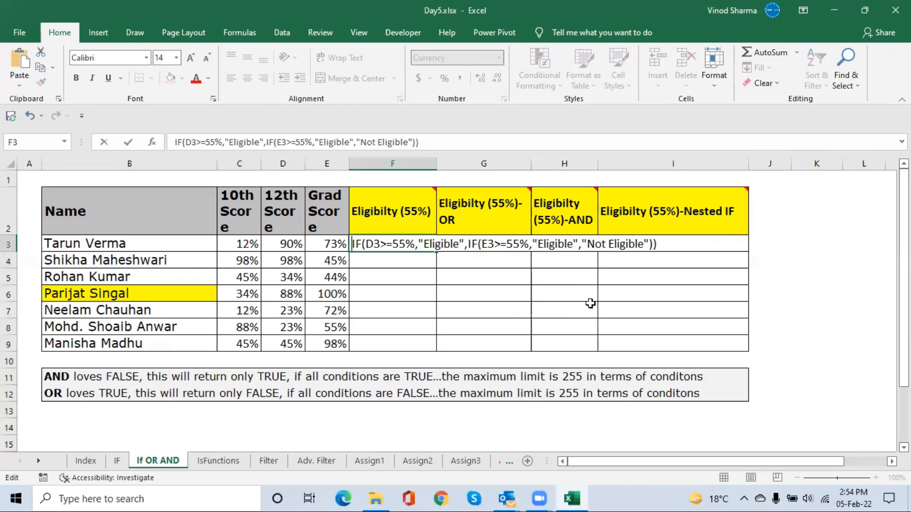
pyautogui.press('Return')
# Put the equals sign back in F3 and add an apostrophe before it to store the formula as text
pyautogui.press('Up')
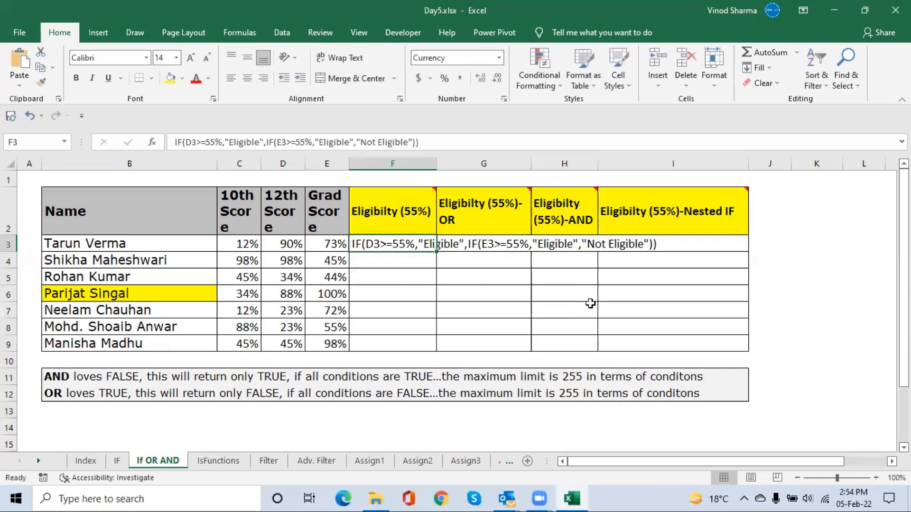
pyautogui.press('F2')
pyautogui.press('Left')
pyautogui.press('Left')
pyautogui.press('Left')
pyautogui.press('Left')
pyautogui.press('Left')
pyautogui.press('Left')
pyautogui.press('Left')
pyautogui.press('Left')
pyautogui.press('Left')
pyautogui.press('Left')
pyautogui.press('Left')
pyautogui.press('Left')
pyautogui.press('Left')
pyautogui.press('Left')
pyautogui.press('Left')
pyautogui.press('Left')
pyautogui.press('Left')
pyautogui.press('Left')
pyautogui.press('Left')
pyautogui.press('Left')
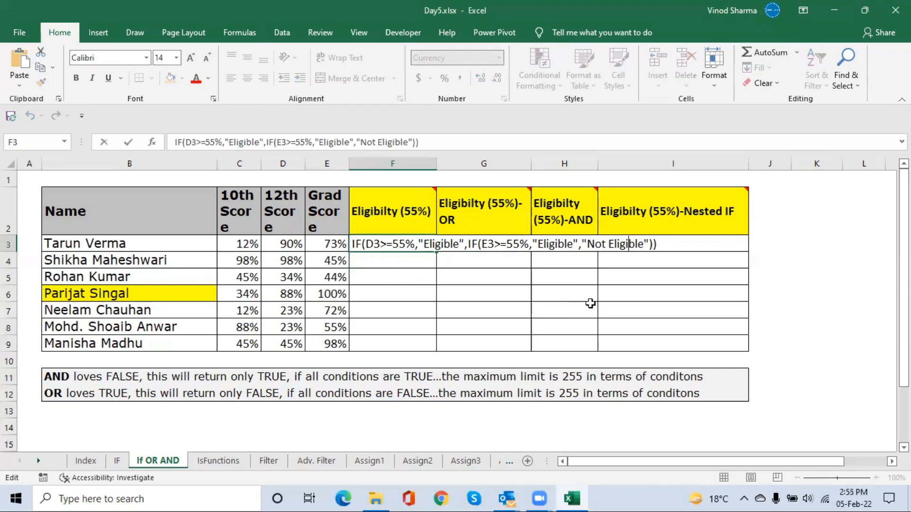
pyautogui.press('Left')
pyautogui.press('Left')
pyautogui.press('Left')
pyautogui.press('Left')
pyautogui.press('Left')
pyautogui.press('Left')
pyautogui.press('Left')
pyautogui.press('Left')
pyautogui.press('Left')
pyautogui.press('Left')
pyautogui.press('Left')
pyautogui.press('Left')
pyautogui.press('Left')
pyautogui.press('Left')
pyautogui.press('Left')
pyautogui.press('Left')
pyautogui.press('Left')
pyautogui.press('Left')
pyautogui.press('Left')
pyautogui.press('Left')
pyautogui.write('=')
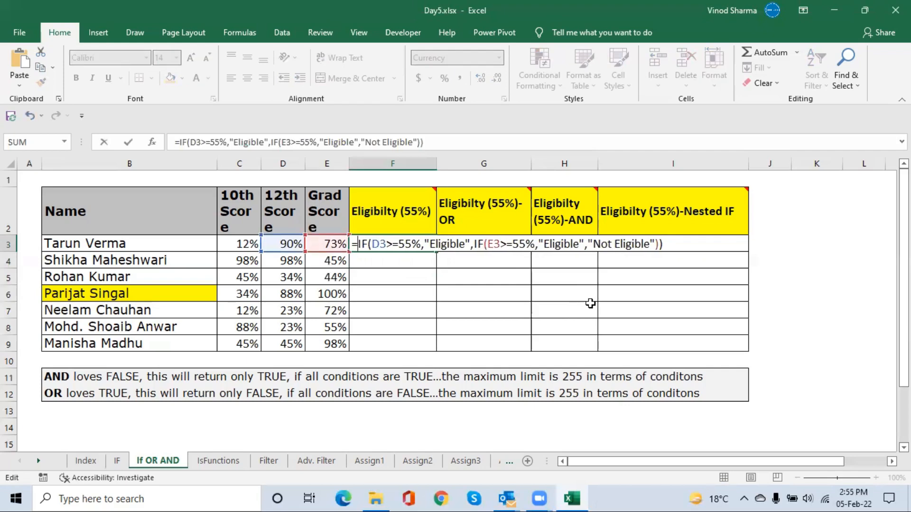
pyautogui.press('Left')
pyautogui.write("'")
pyautogui.press('Return')
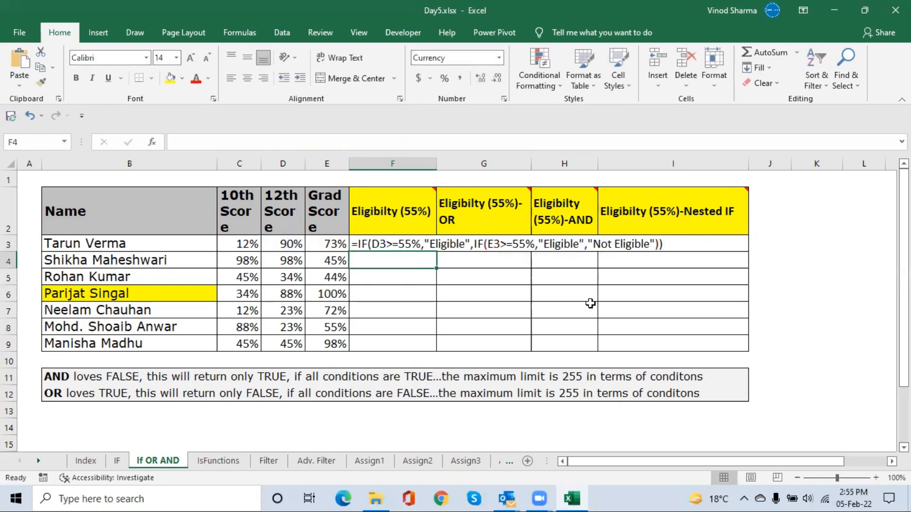
# Delete the leading apostrophe in F3 to turn the text back into a working formula
pyautogui.press('Up')
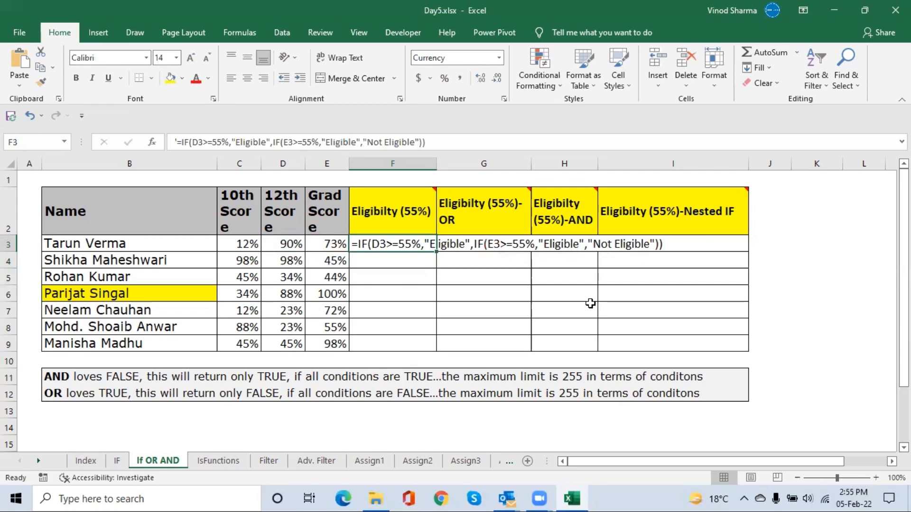
pyautogui.press('F2')
pyautogui.press('Left')
pyautogui.press('Left')
pyautogui.press('Left')
pyautogui.press('Left')
pyautogui.press('Left')
pyautogui.press('Left')
pyautogui.press('Left')
pyautogui.press('Left')
pyautogui.press('Left')
pyautogui.press('Left')
pyautogui.press('Left')
pyautogui.press('Left')
pyautogui.press('Left')
pyautogui.press('Left')
pyautogui.press('Left')
pyautogui.press('Left')
pyautogui.press('Left')
pyautogui.press('Left')
pyautogui.press('Left')
pyautogui.press('Left')
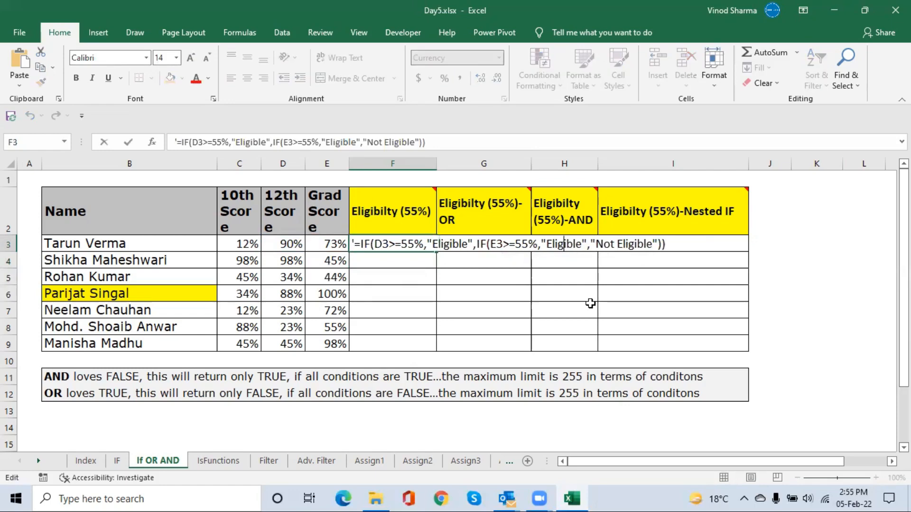
pyautogui.press('Left')
pyautogui.press('Left')
pyautogui.press('Left')
pyautogui.press('Left')
pyautogui.press('Left')
pyautogui.press('Left')
pyautogui.press('Left')
pyautogui.press('Left')
pyautogui.press('Left')
pyautogui.press('Left')
pyautogui.press('Left')
pyautogui.press('Left')
pyautogui.press('Left')
pyautogui.press('Left')
pyautogui.press('Left')
pyautogui.press('Left')
pyautogui.press('Left')
pyautogui.press('Left')
pyautogui.press('Left')
pyautogui.press('Left')
pyautogui.press('Delete')
pyautogui.press('Return')
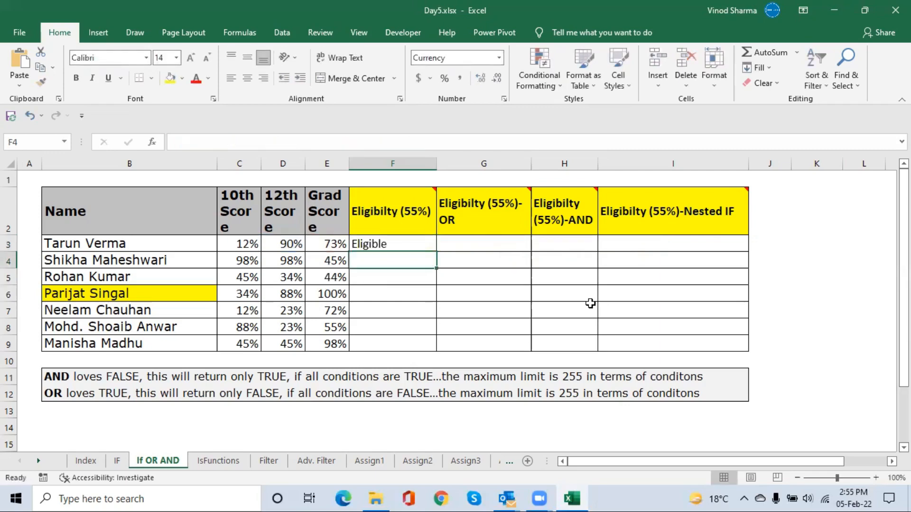
# Fill the nested IF formula from F3 down to F9 to rate every candidate's eligibility
pyautogui.press('Up')
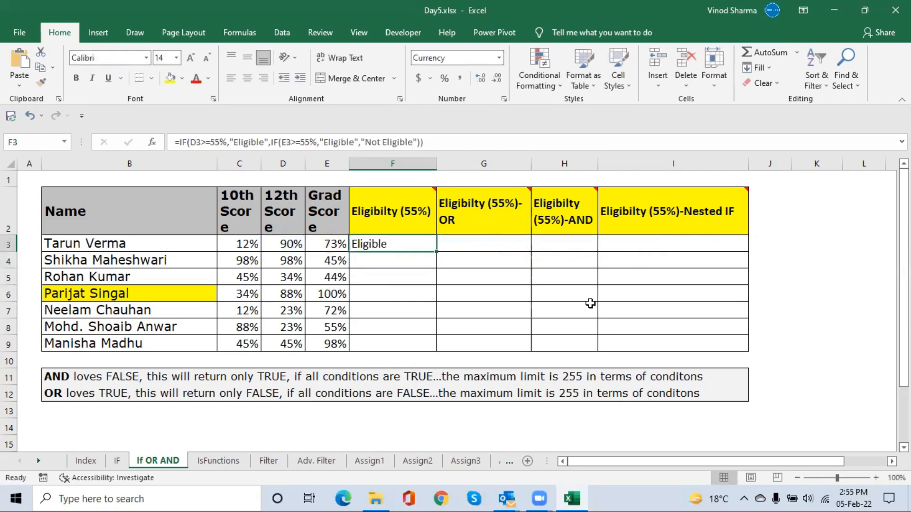
pyautogui.hotkey('shift', 'Down')
pyautogui.hotkey('shift', 'Down')
pyautogui.hotkey('shift', 'Down')
pyautogui.hotkey('shift', 'Down')
pyautogui.hotkey('shift', 'Down')
pyautogui.hotkey('shift', 'Down')
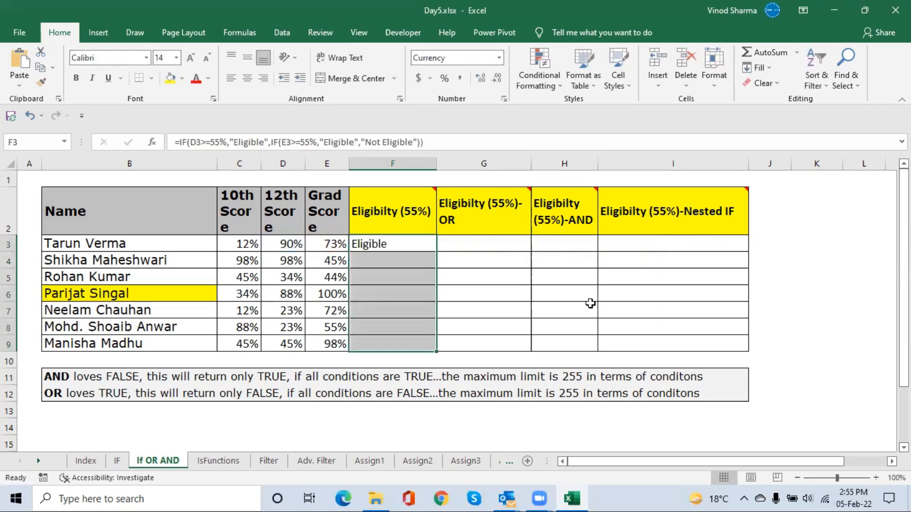
pyautogui.hotkey('ctrl', 'd')
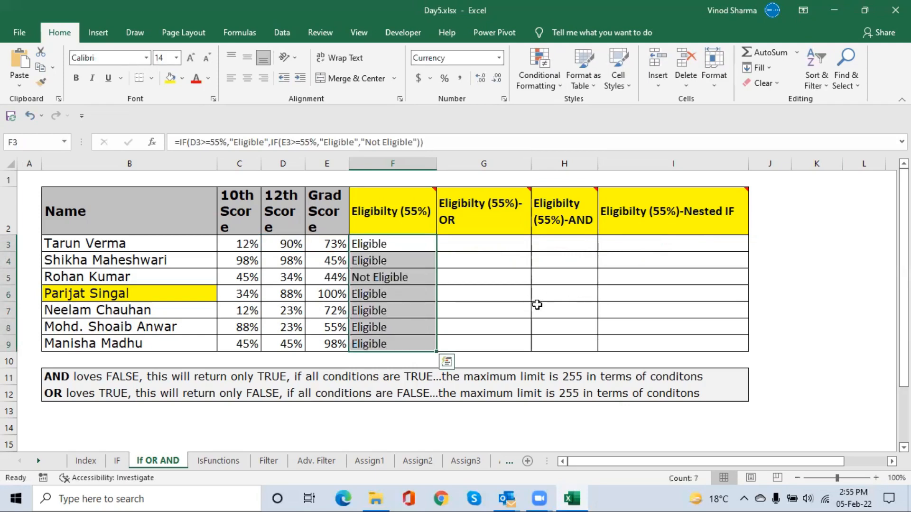
# Check the 12th and Grad scores in rows 5 to 9 against the results in column F, and review F3's nested IF formula
pyautogui.click(396, 283)
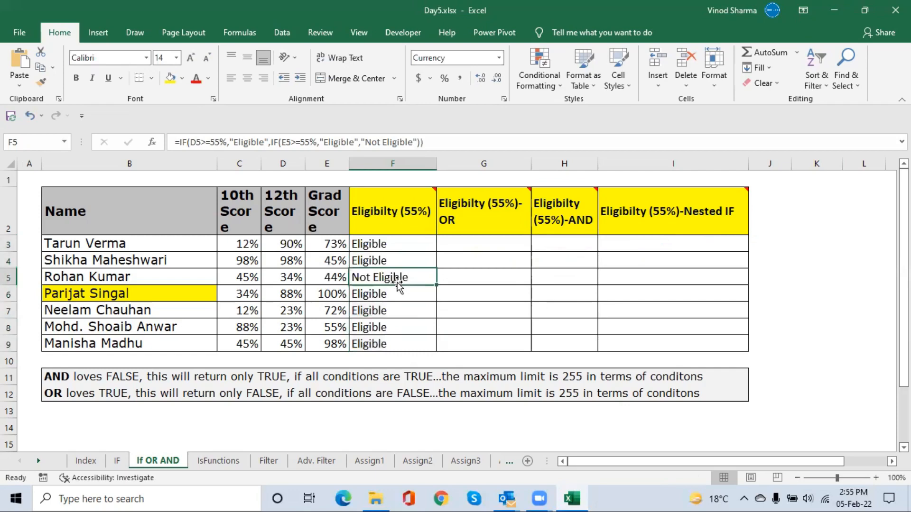
pyautogui.click(286, 280)
pyautogui.click(332, 280)
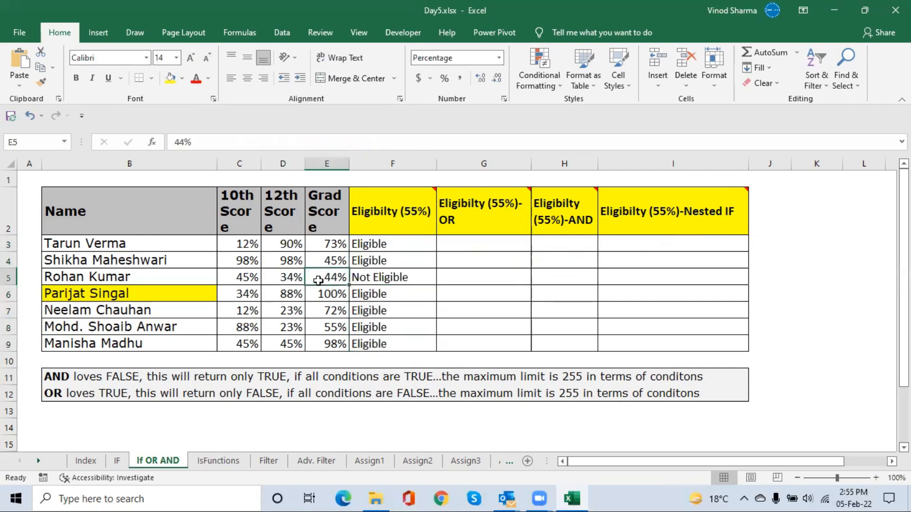
pyautogui.click(288, 275)
pyautogui.click(325, 279)
pyautogui.click(291, 297)
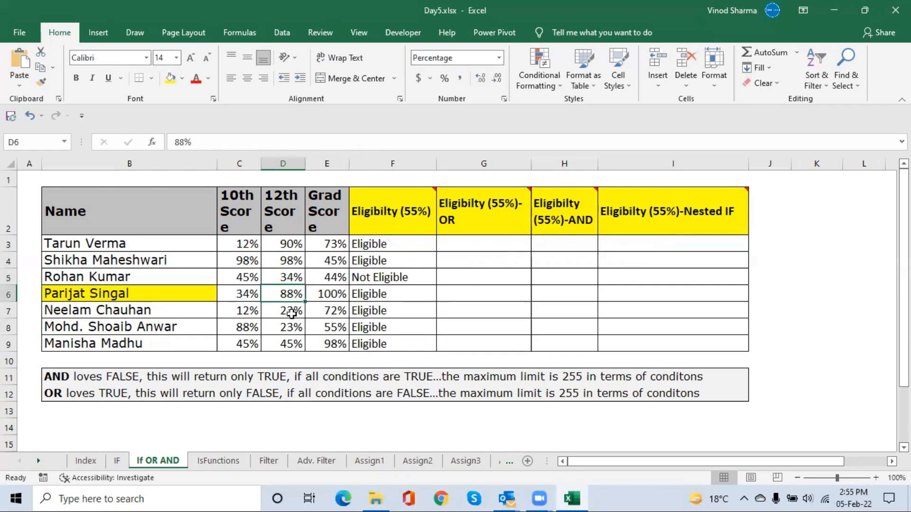
pyautogui.click(333, 312)
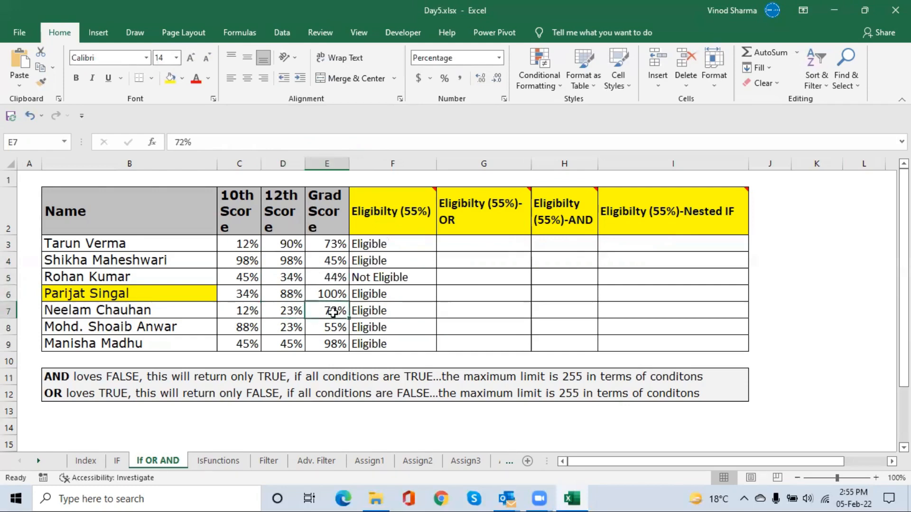
pyautogui.click(300, 328)
pyautogui.click(330, 328)
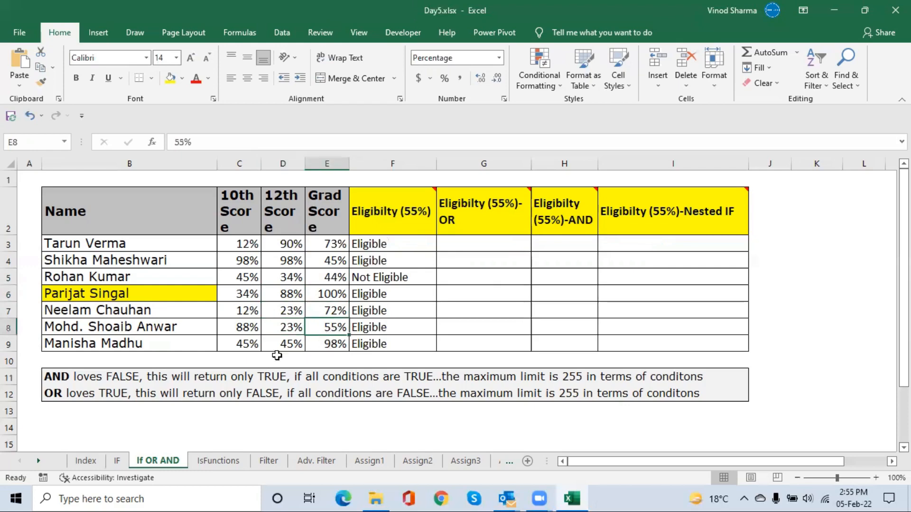
pyautogui.click(277, 357)
pyautogui.click(329, 344)
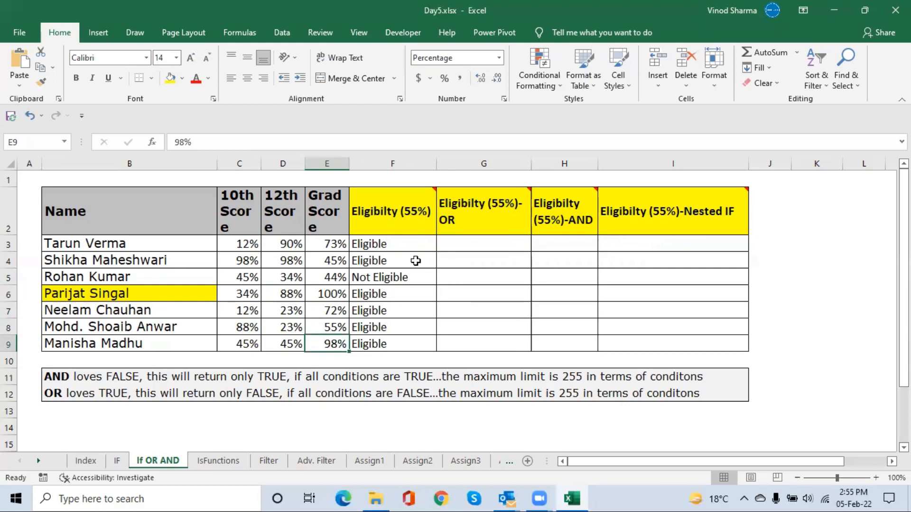
pyautogui.click(384, 249)
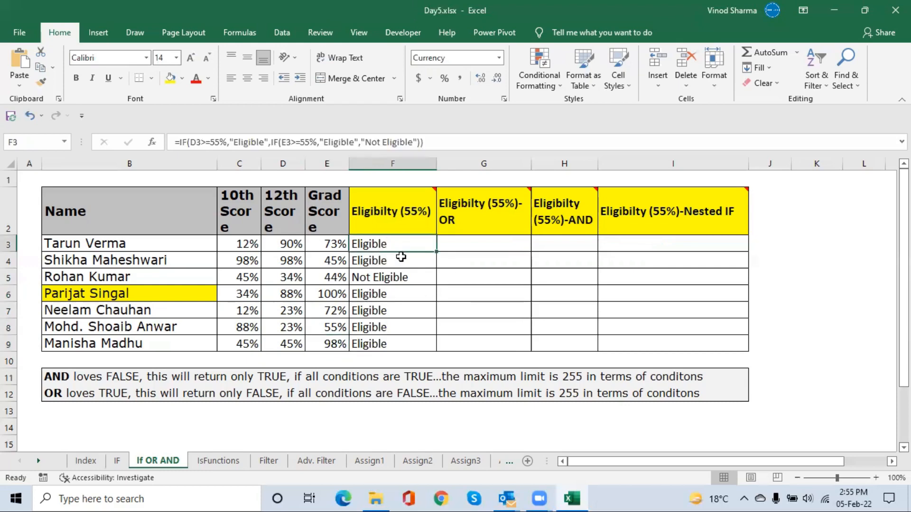
pyautogui.press('F2')
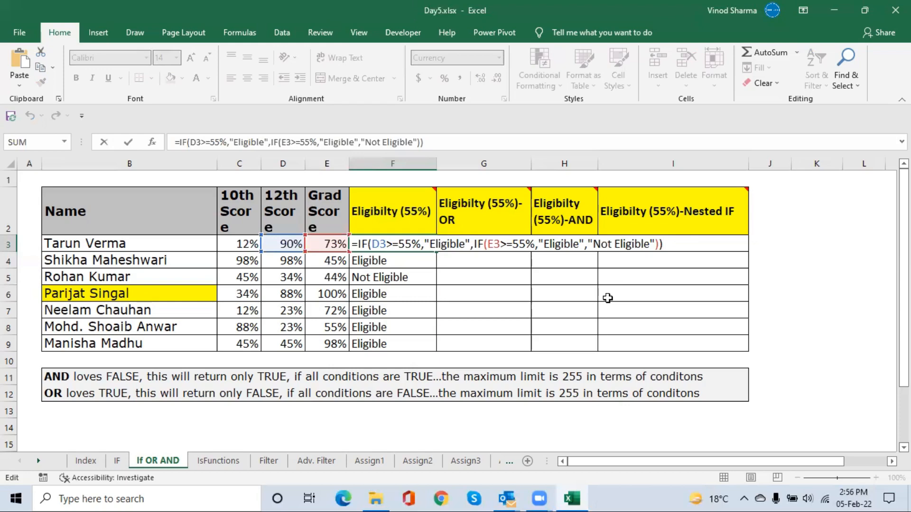
pyautogui.hotkey('ctrl', 'Return')
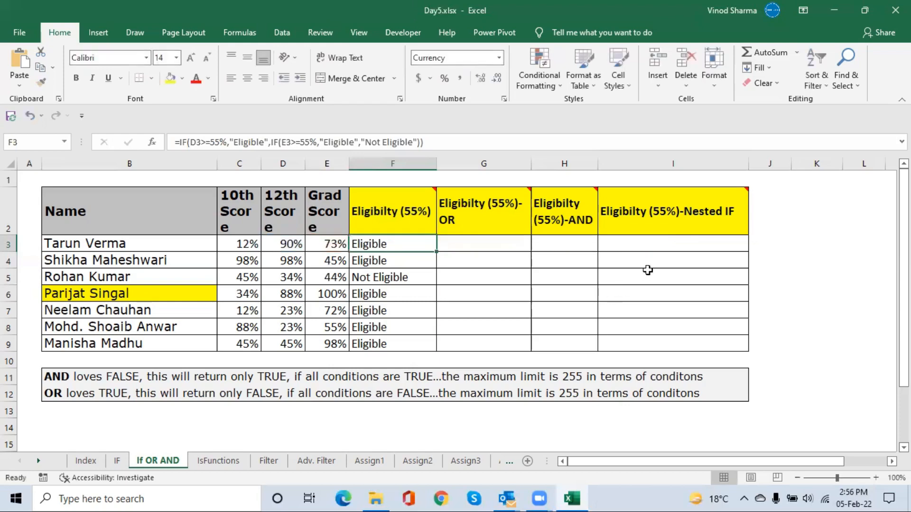
# Start an IF formula in G3 with the logical test OR(D3>=55%,E3>=55%)
pyautogui.click(459, 243)
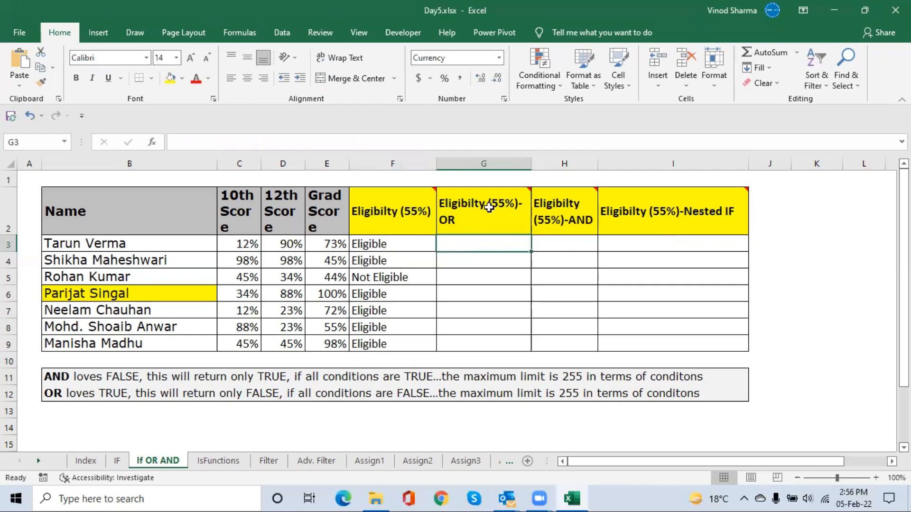
pyautogui.moveTo(489, 207)
pyautogui.write('=')
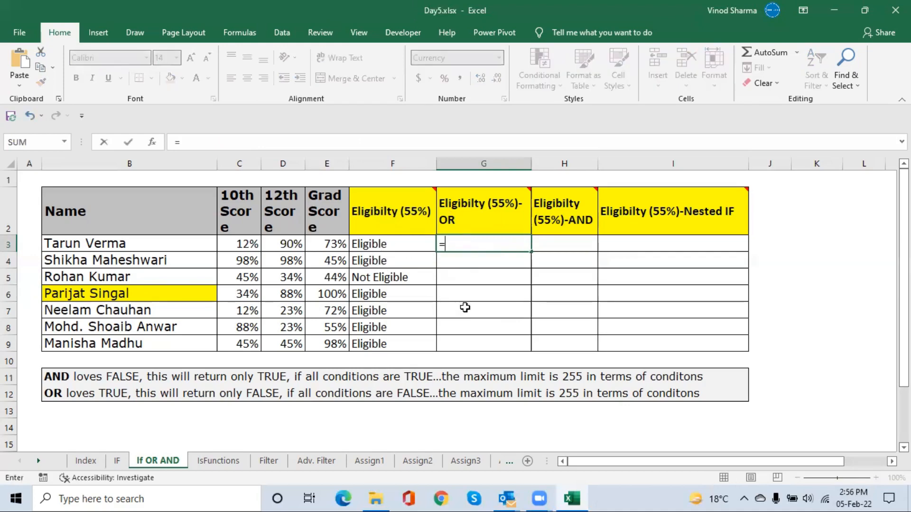
pyautogui.write('if')
pyautogui.press('Tab')
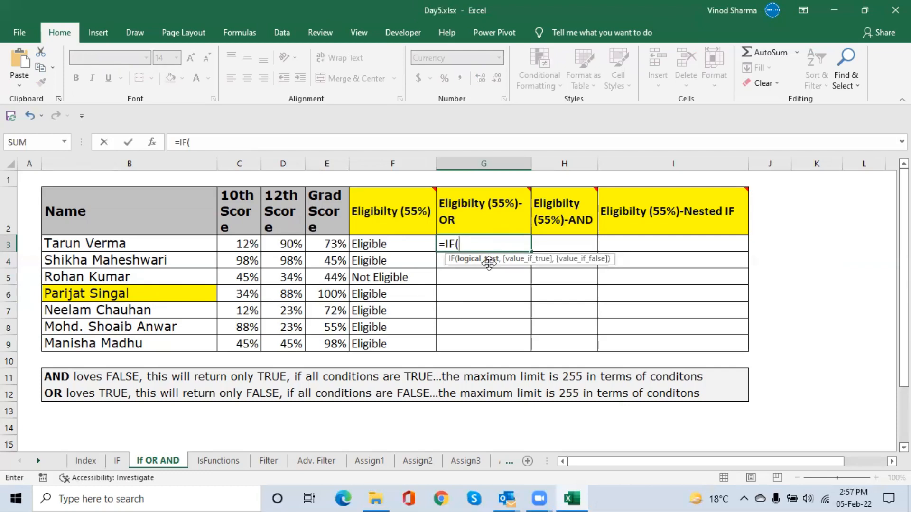
pyautogui.write('or')
pyautogui.press('Tab')
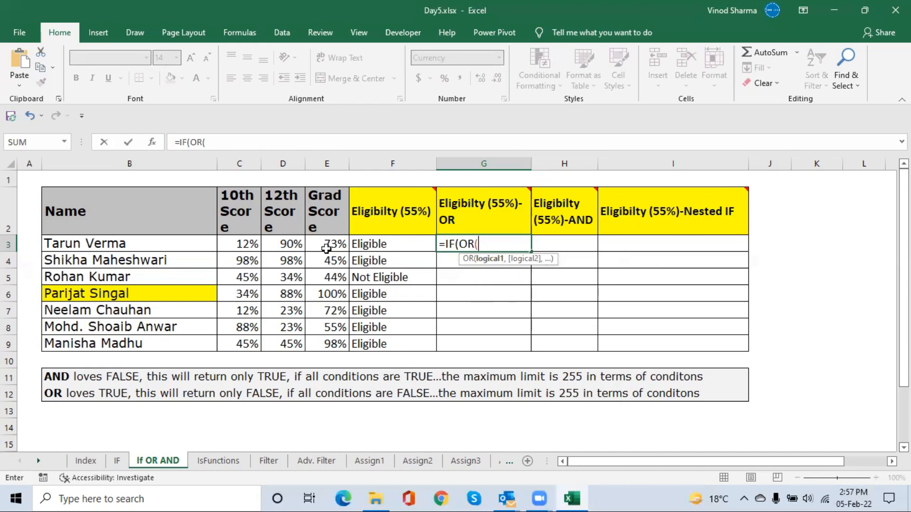
pyautogui.click(295, 243)
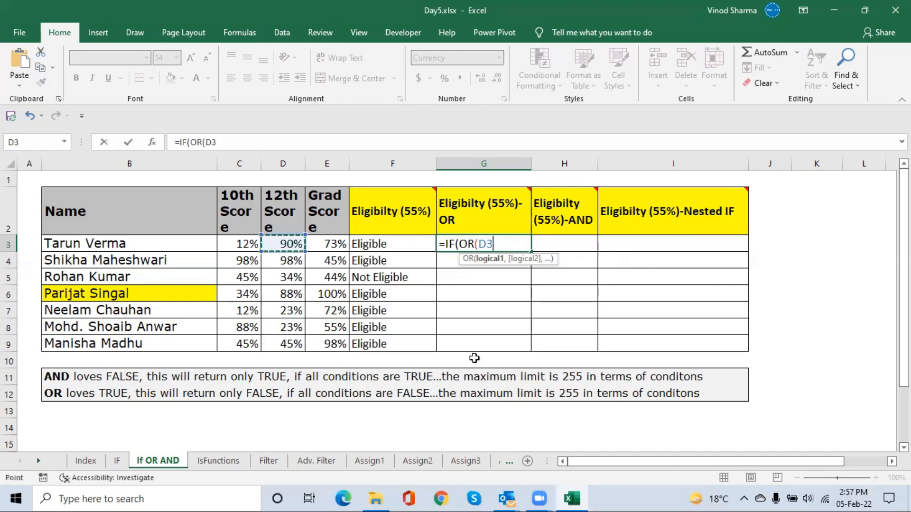
pyautogui.write('>=55%,')
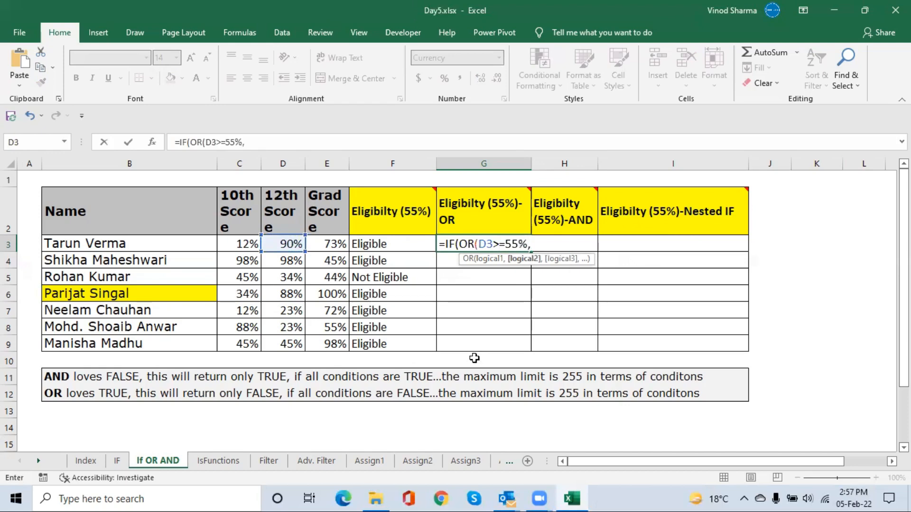
pyautogui.press('Left')
pyautogui.press('Left')
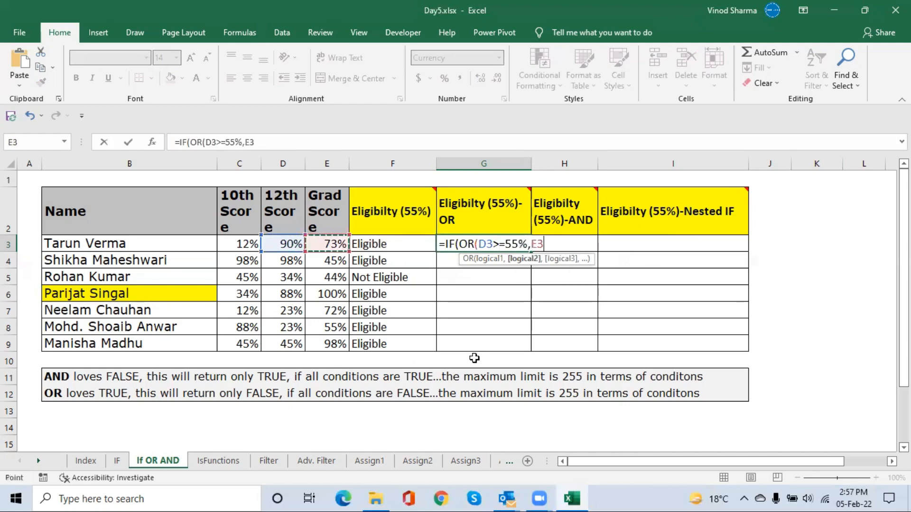
pyautogui.write('>=55')
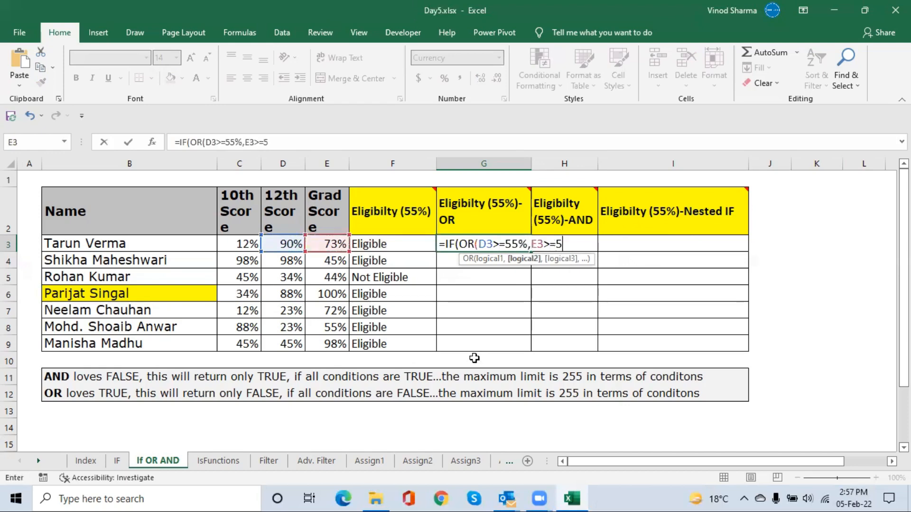
pyautogui.write('%)')
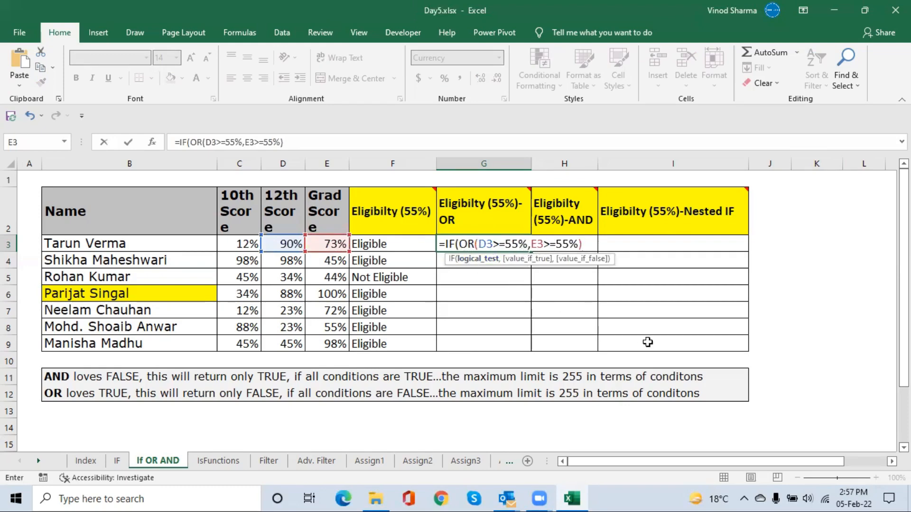
# Complete G3's IF formula with "Eligible" as the true value and "Not Eligible" as the false value
pyautogui.write(',')
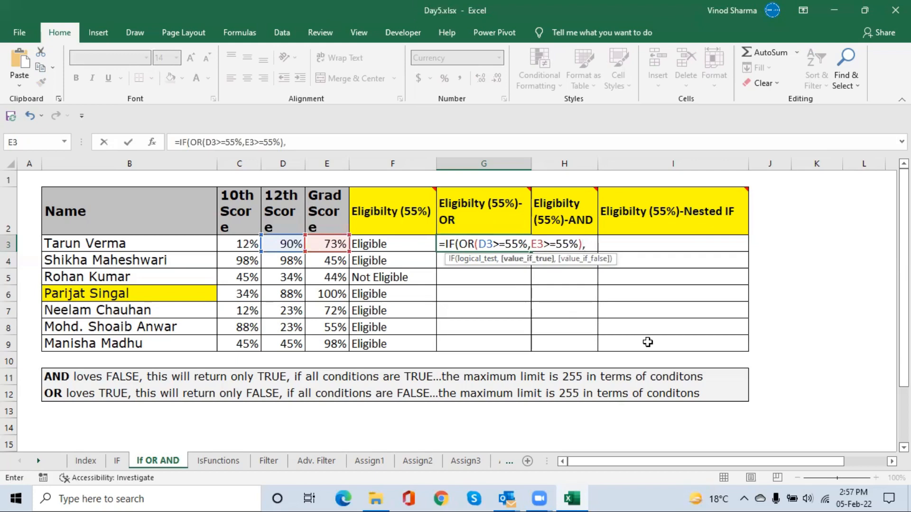
pyautogui.write('"Eligible",')
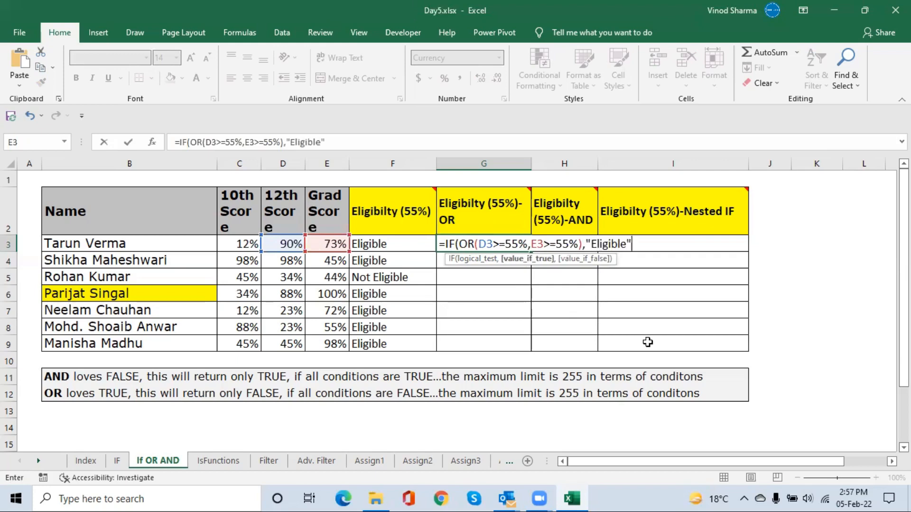
pyautogui.write('"No')
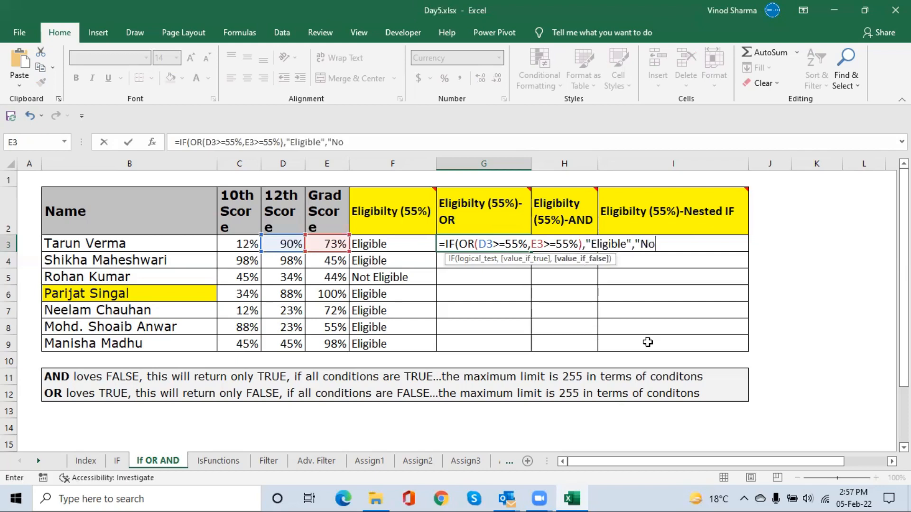
pyautogui.write('t Eligib')
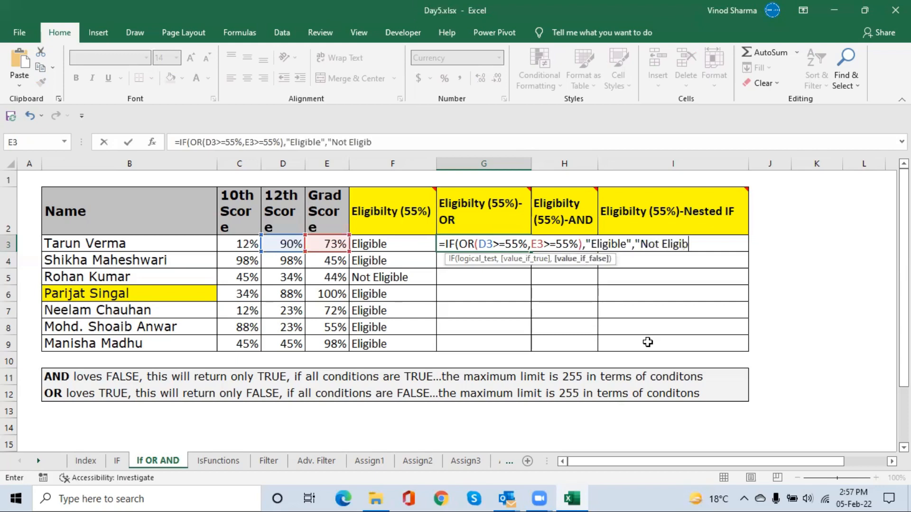
pyautogui.write('le")')
pyautogui.press('Return')
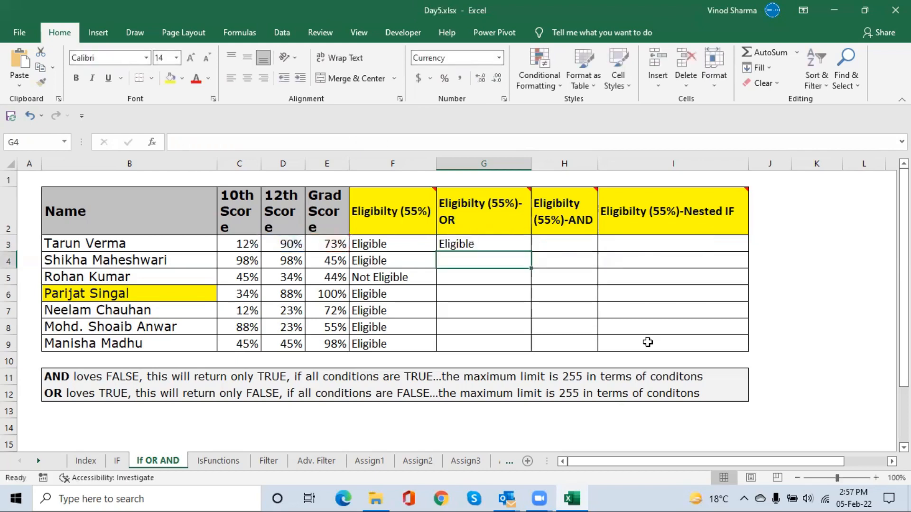
# Fill the IF-OR formula from G3 down to G9 for the remaining candidates
pyautogui.press('Up')
pyautogui.hotkey('shift', 'Down')
pyautogui.hotkey('shift', 'Down')
pyautogui.hotkey('shift', 'Down')
pyautogui.hotkey('shift', 'Down')
pyautogui.hotkey('shift', 'Down')
pyautogui.hotkey('shift', 'Down')
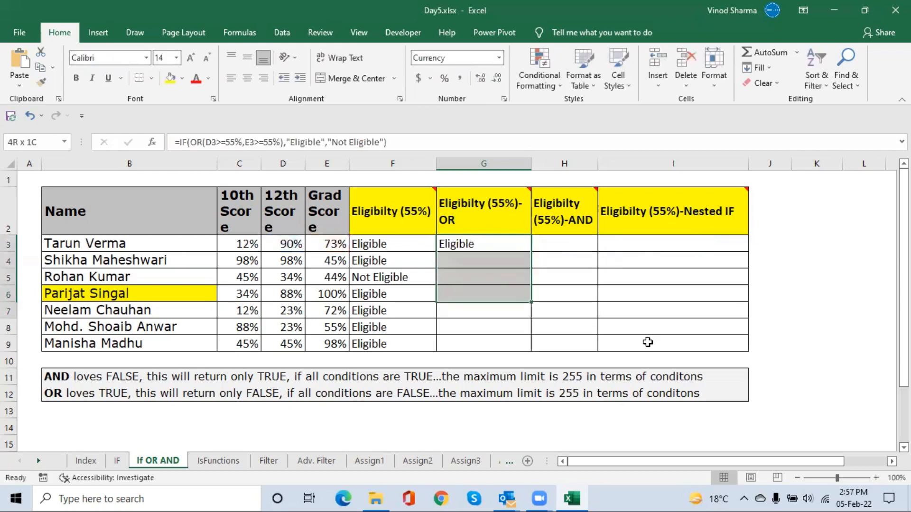
pyautogui.hotkey('ctrl', 'd')
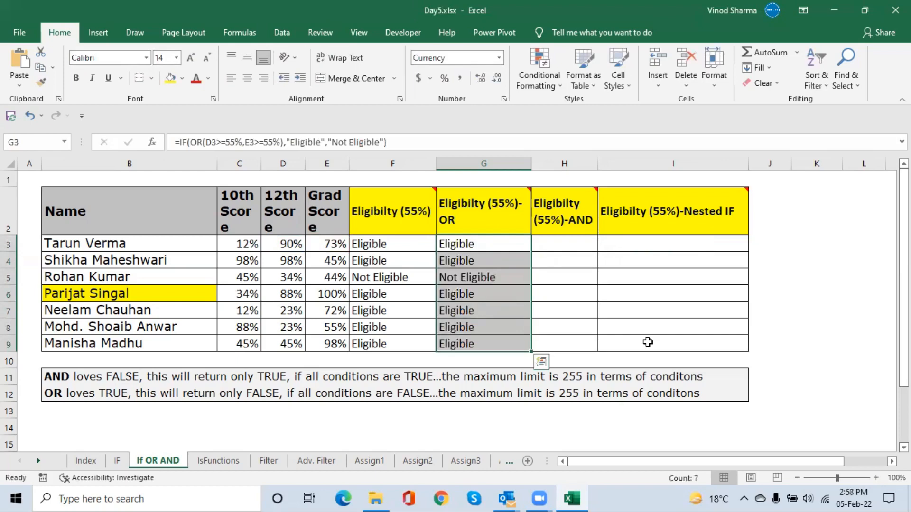
# Compare the nested IF formula in F3 with the IF-OR formula in G3
pyautogui.click(474, 248)
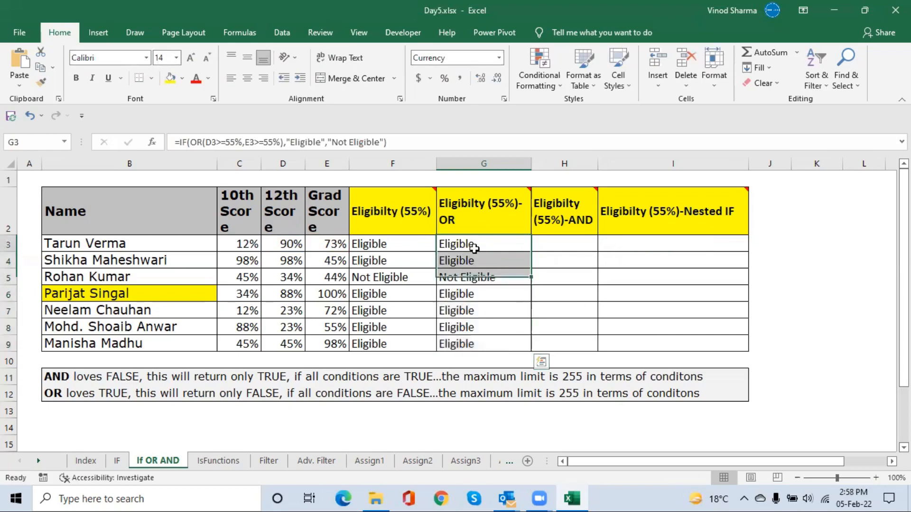
pyautogui.click(392, 239)
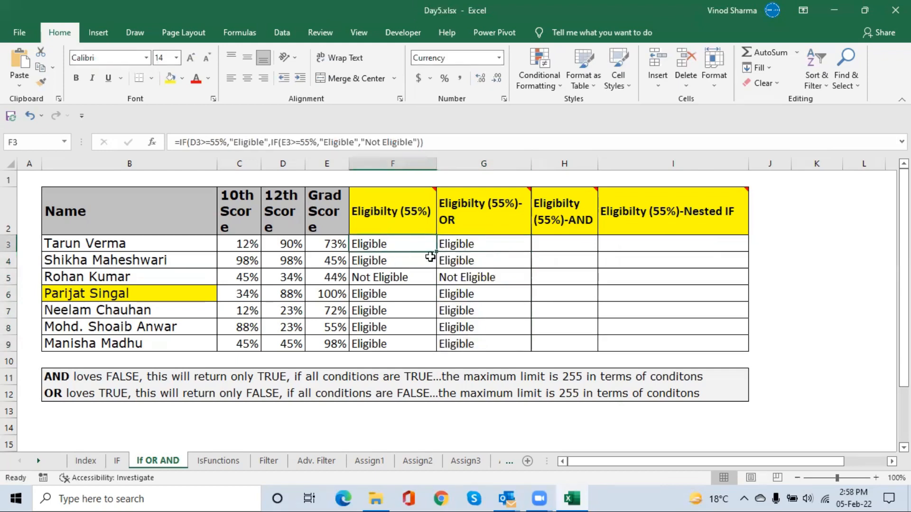
pyautogui.click(466, 249)
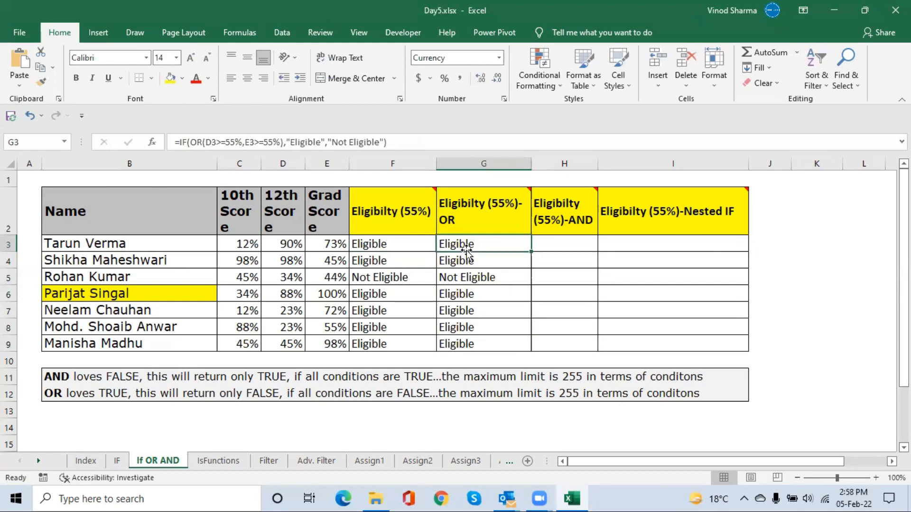